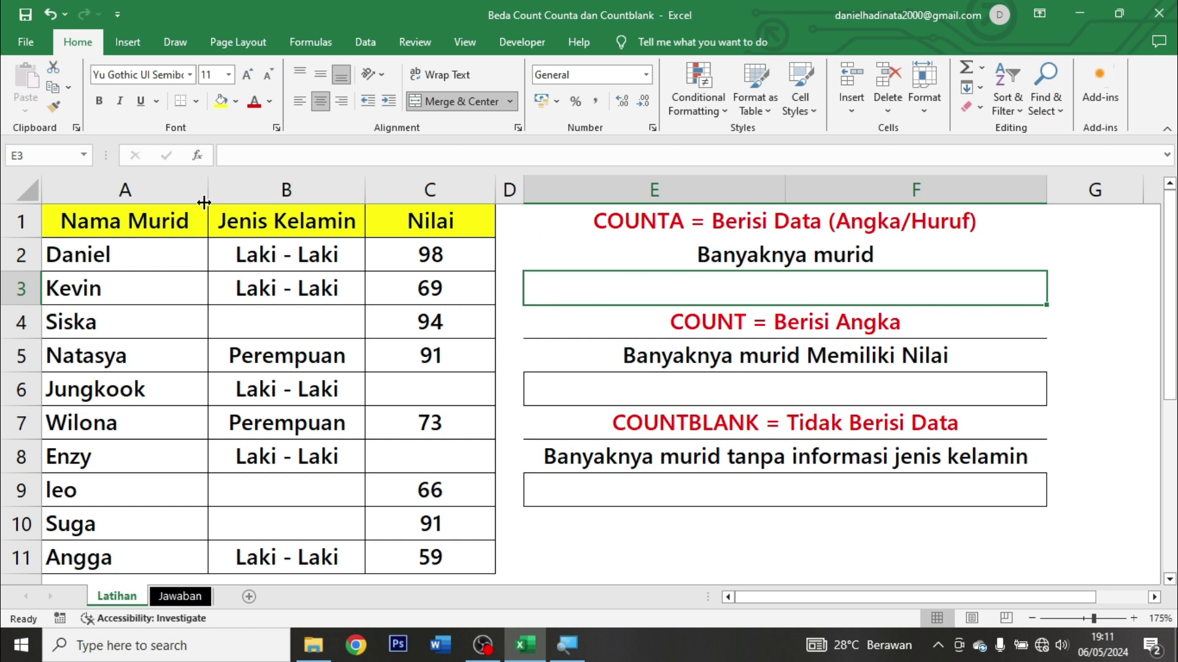
Select the student table and each column to inspect their counts, then pick the student-count box.
{"action": "mouse_move", "coordinate": [170, 213]}
{"action": "left_mouse_down"}
{"action": "mouse_move", "coordinate": [160, 215]}
{"action": "mouse_move", "coordinate": [429, 555]}
{"action": "left_mouse_up"}
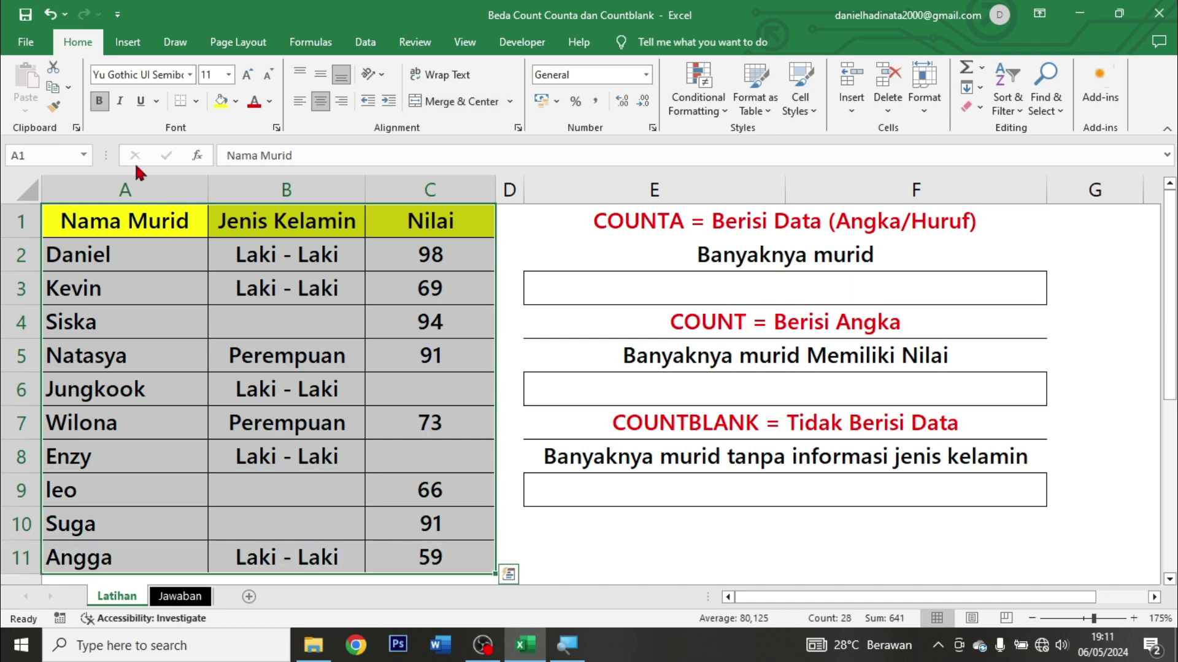
{"action": "left_click", "coordinate": [133, 186]}
{"action": "left_click", "coordinate": [319, 189]}
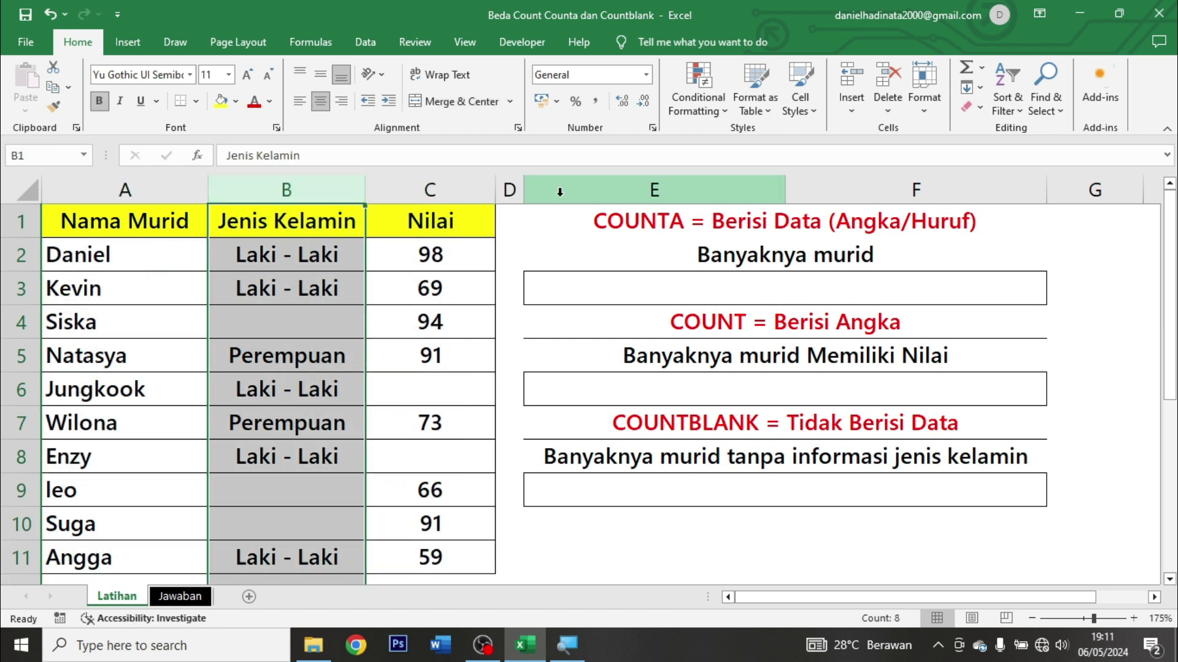
{"action": "left_click", "coordinate": [453, 185]}
{"action": "mouse_move", "coordinate": [129, 251]}
{"action": "left_mouse_down"}
{"action": "mouse_move", "coordinate": [381, 489]}
{"action": "mouse_move", "coordinate": [426, 549]}
{"action": "left_mouse_up"}
{"action": "left_click", "coordinate": [628, 286]}
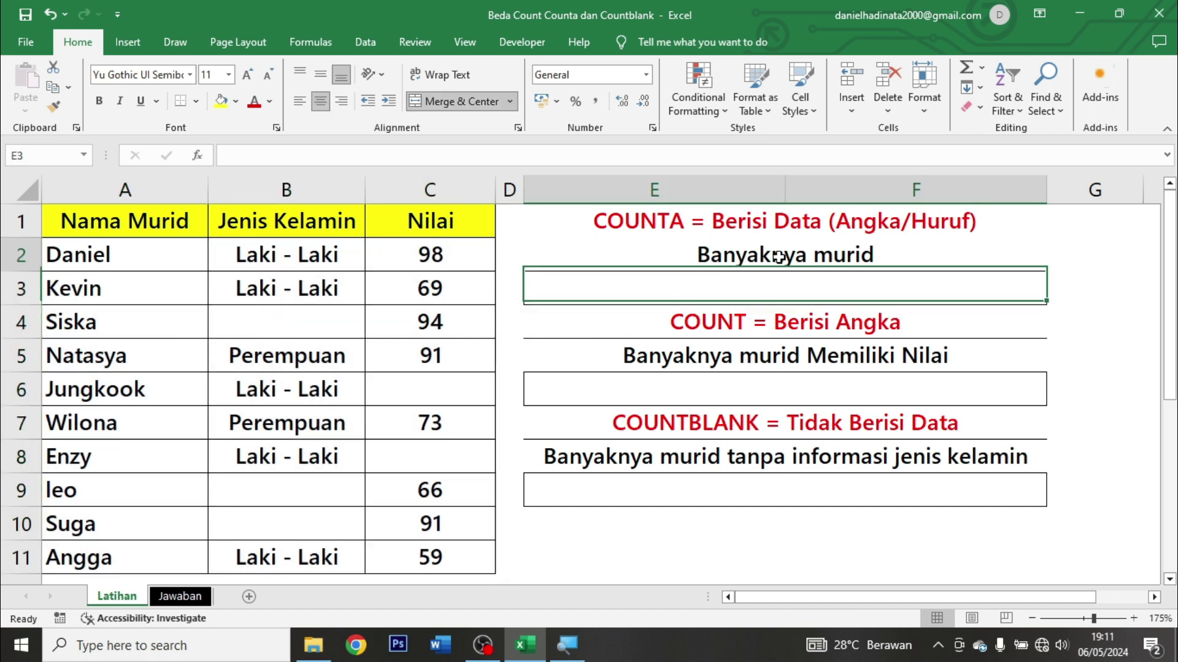
{"action": "left_click", "coordinate": [724, 256]}
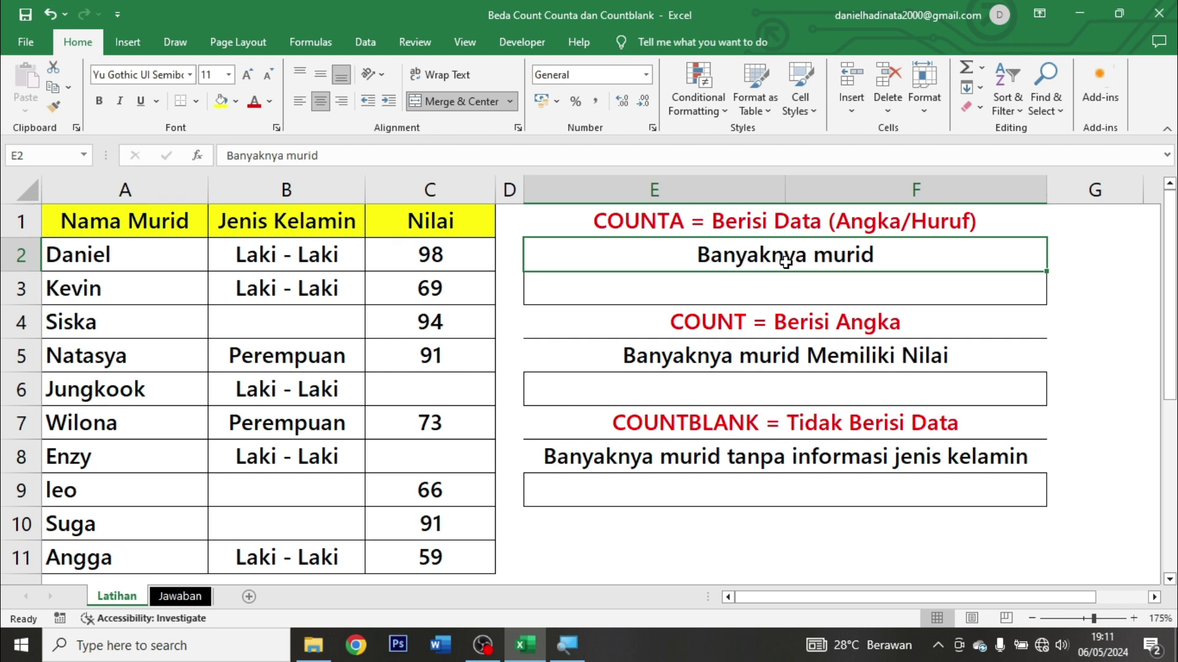
{"action": "left_click", "coordinate": [812, 275]}
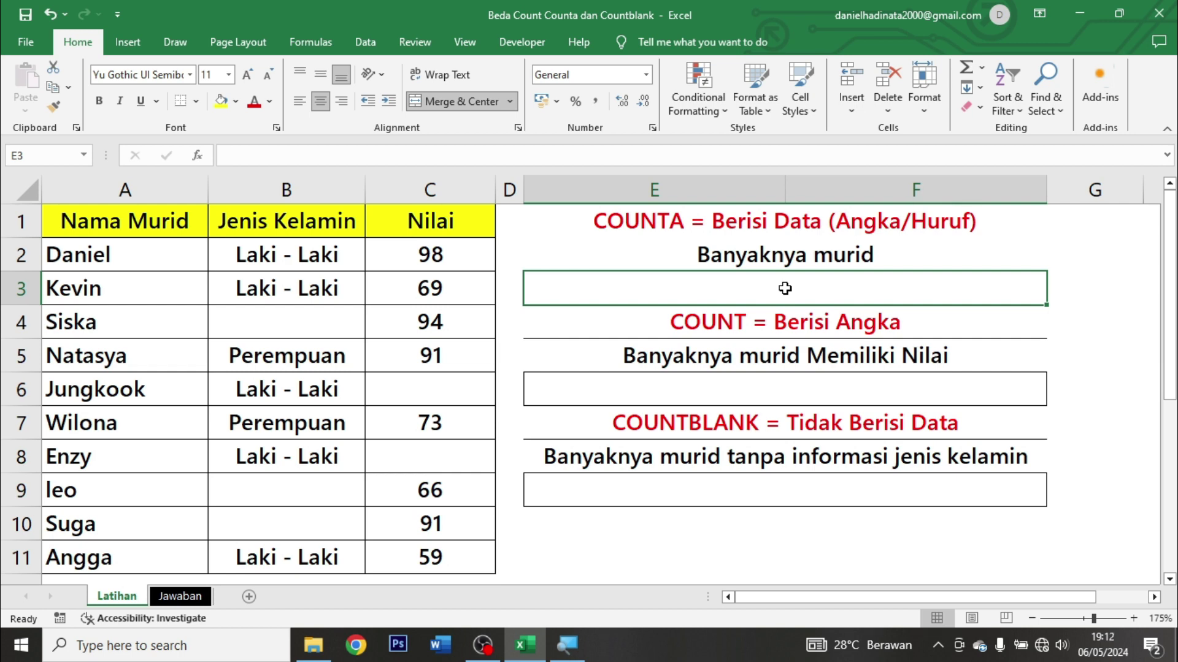
Enter =COUNTA(A2:A11) under Banyaknya murid, returning 10 students.
{"action": "type", "text": "=cou"}
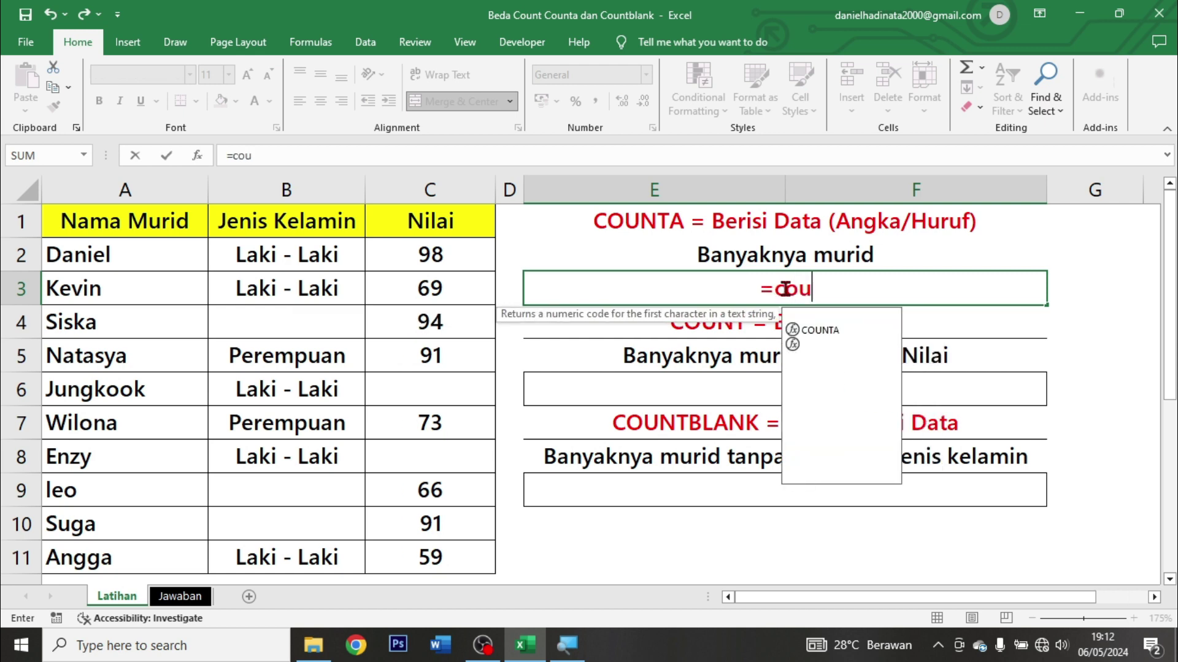
{"action": "type", "text": "nta"}
{"action": "key", "text": "Tab"}
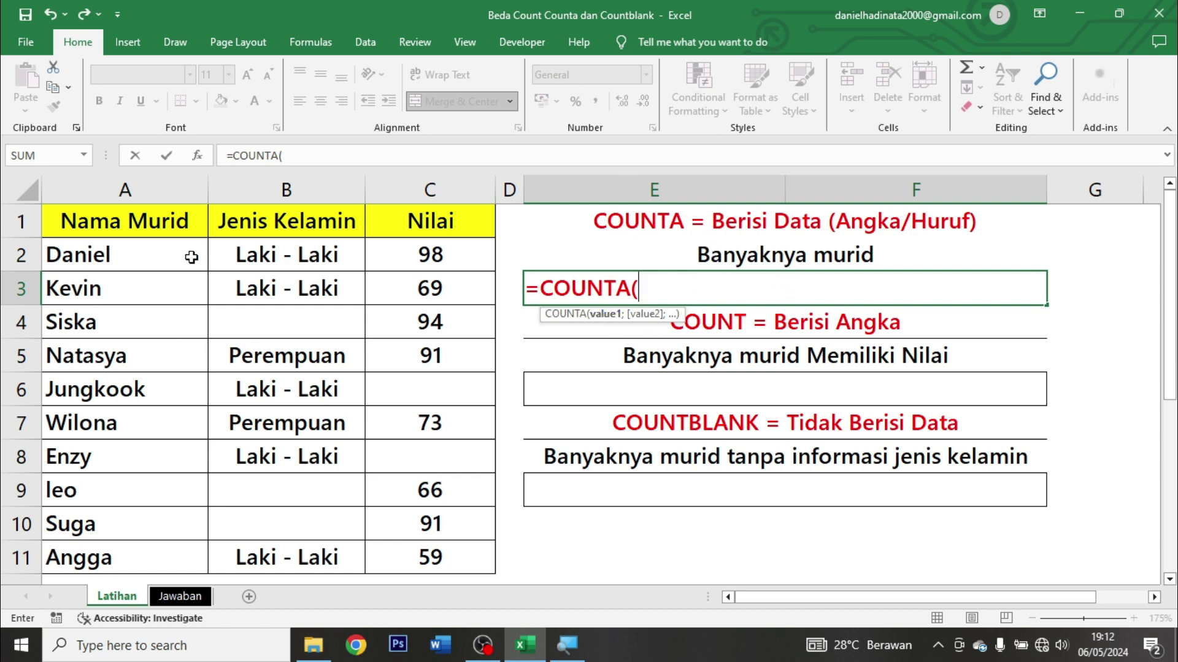
{"action": "left_click", "coordinate": [131, 261]}
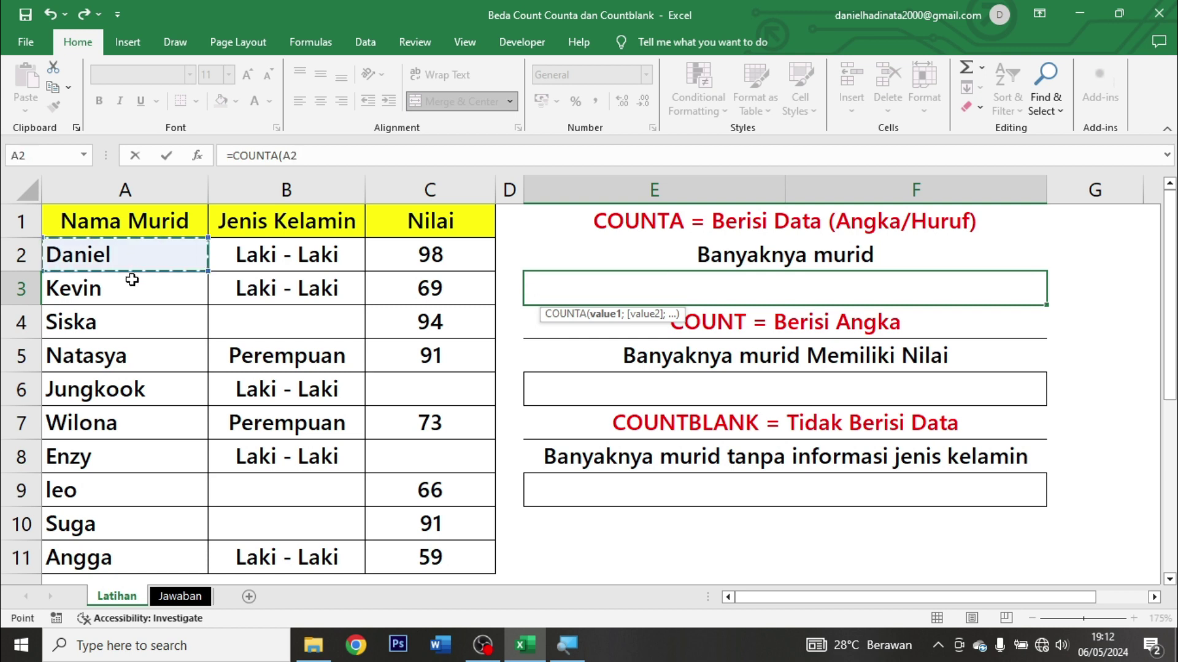
{"action": "left_click_drag", "start_coordinate": [131, 280], "coordinate": [132, 559]}
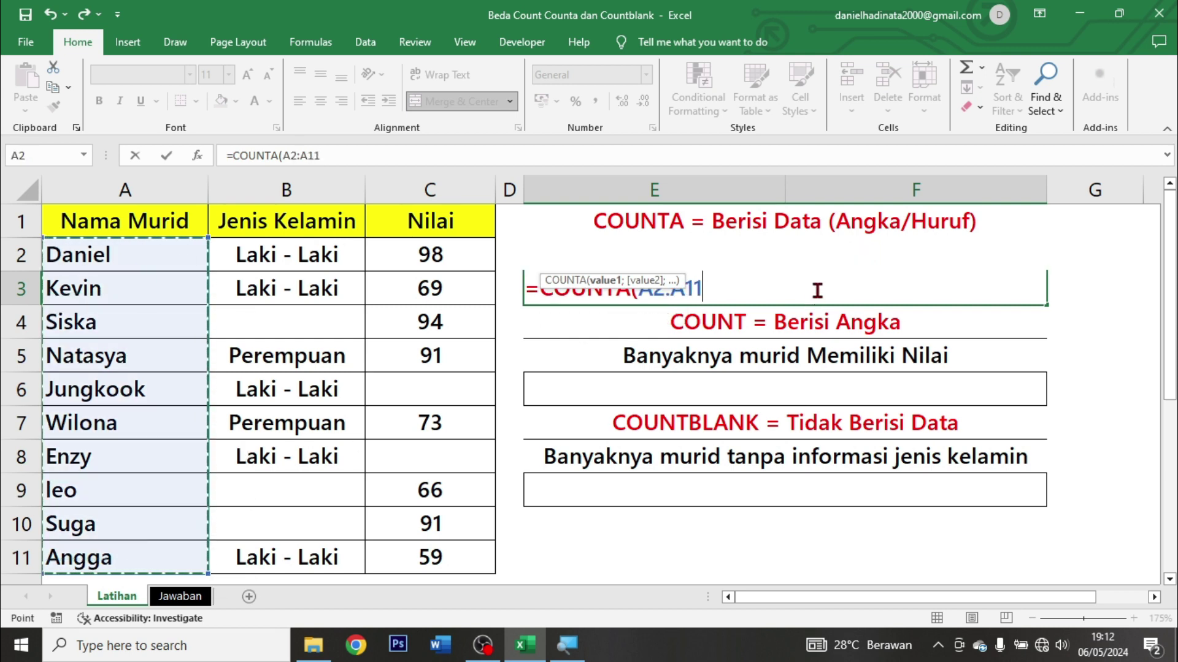
{"action": "type", "text": ")"}
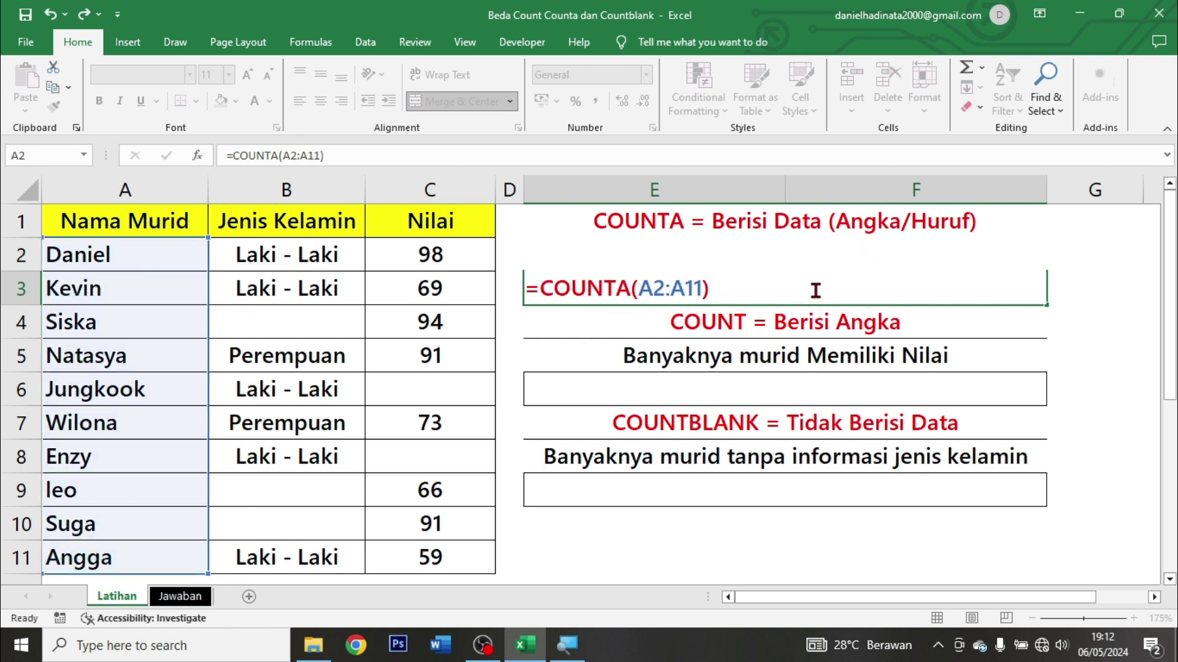
{"action": "key", "text": "ctrl+Return"}
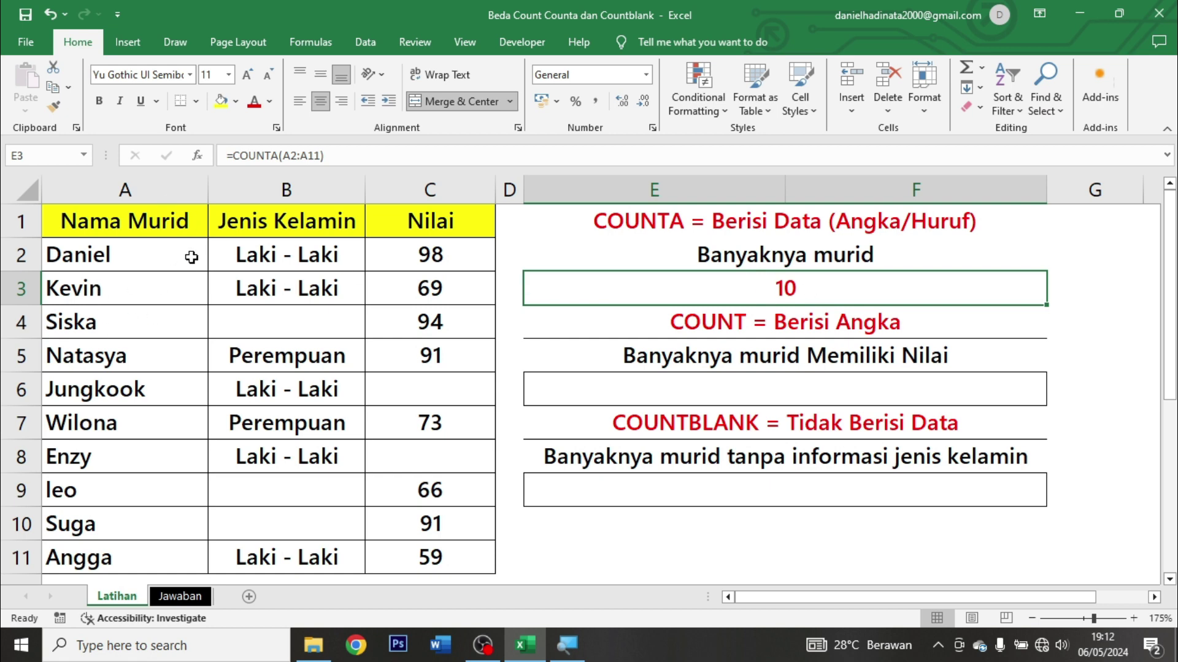
{"action": "left_click_drag", "start_coordinate": [192, 255], "coordinate": [136, 555]}
{"action": "left_click", "coordinate": [108, 422]}
{"action": "left_click", "coordinate": [92, 356]}
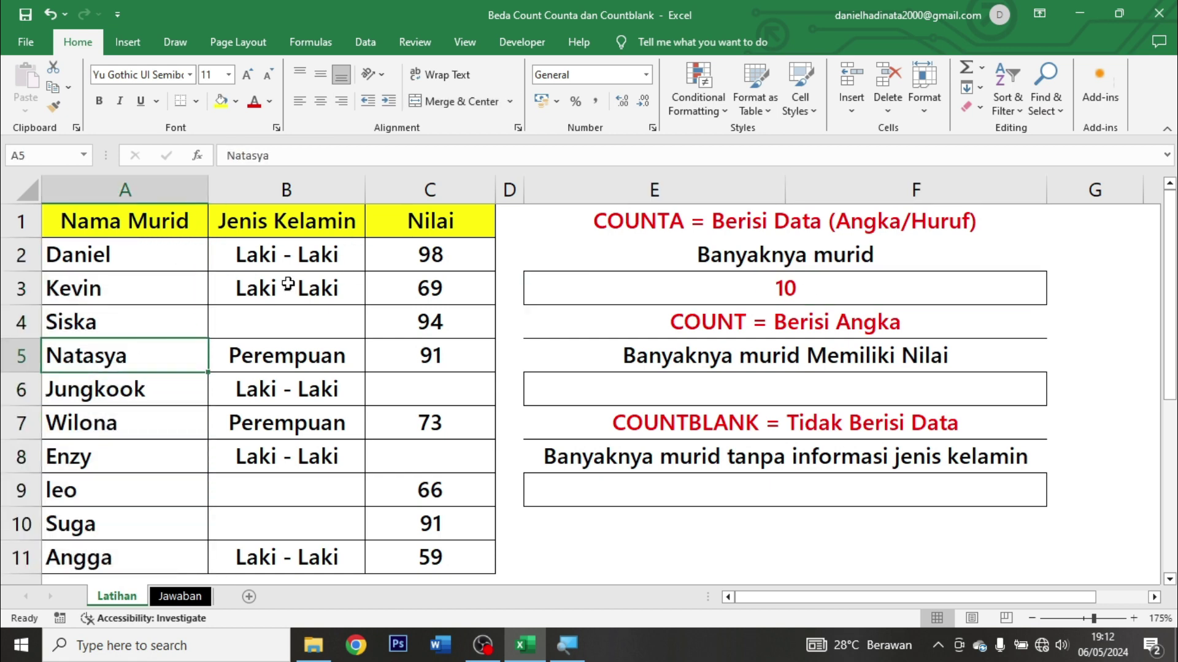
{"action": "left_click", "coordinate": [116, 326]}
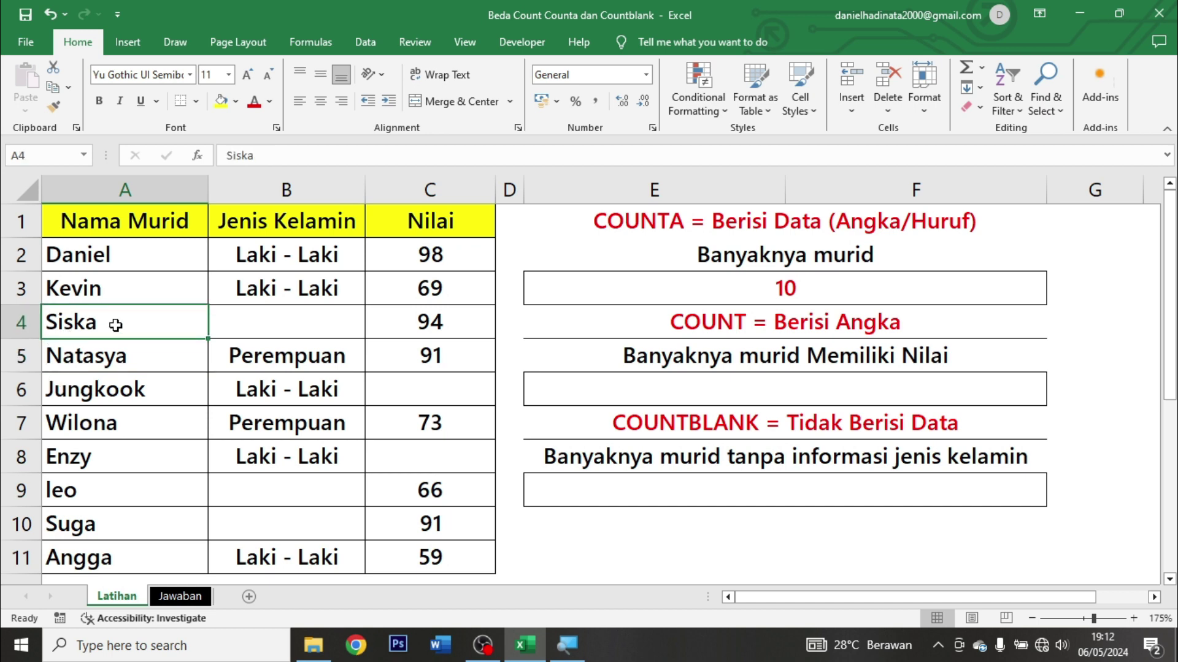
{"action": "key", "text": "Delete"}
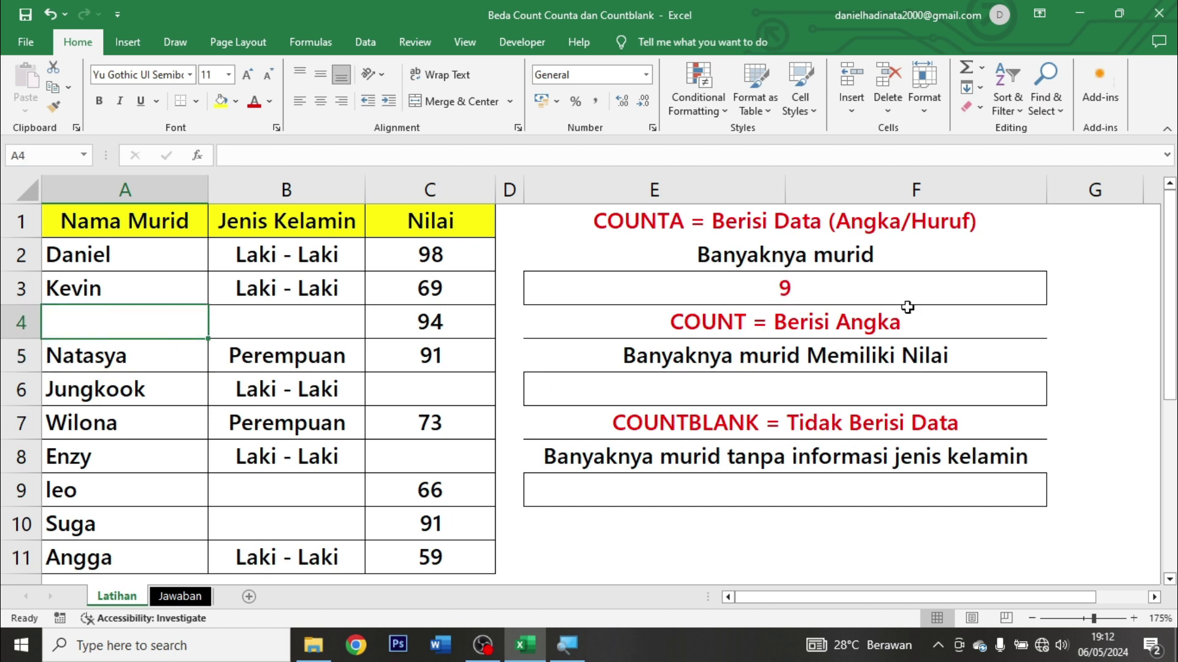
{"action": "left_click", "coordinate": [891, 283]}
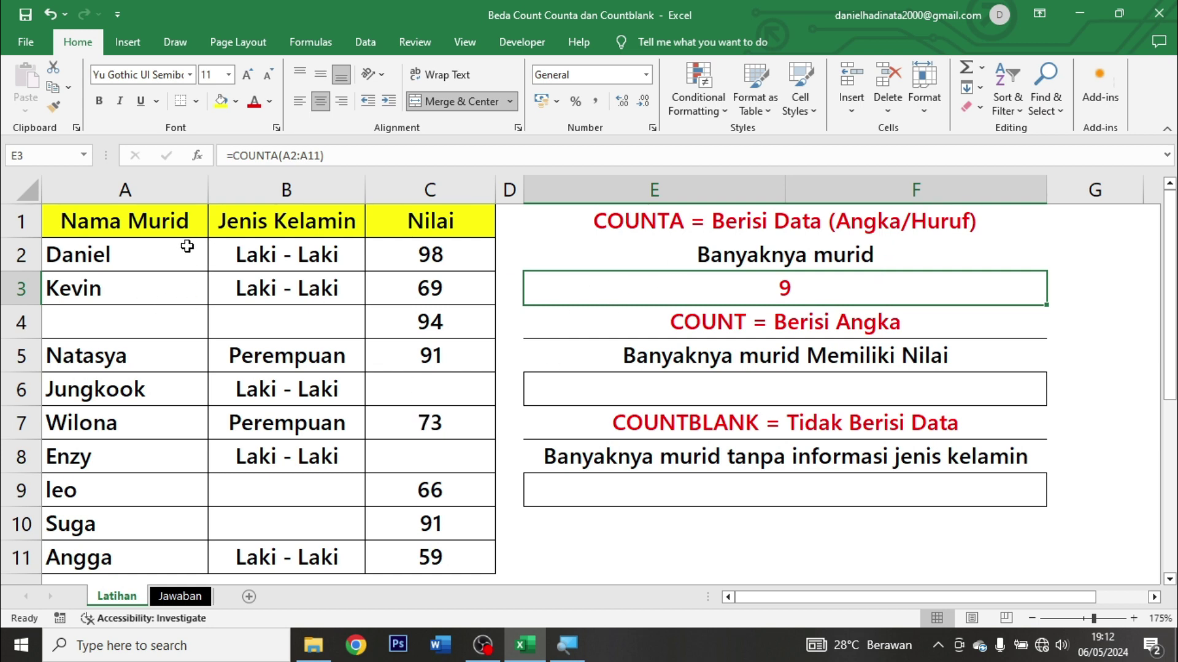
{"action": "left_click_drag", "start_coordinate": [188, 248], "coordinate": [163, 555]}
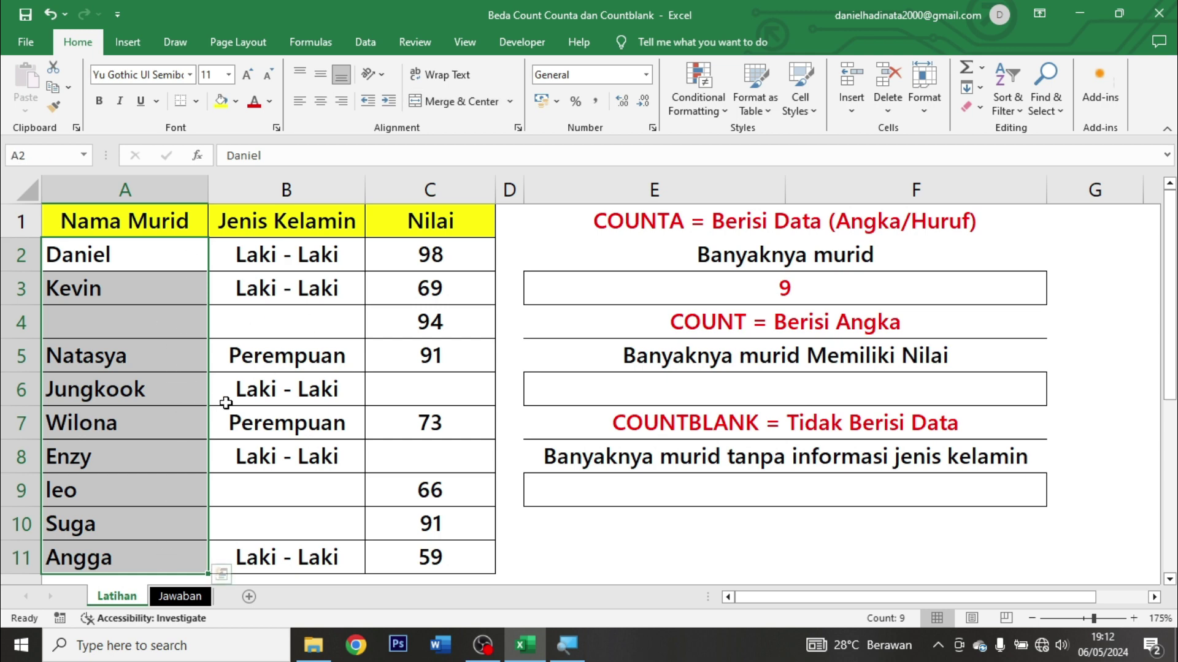
{"action": "key", "text": "ctrl+z"}
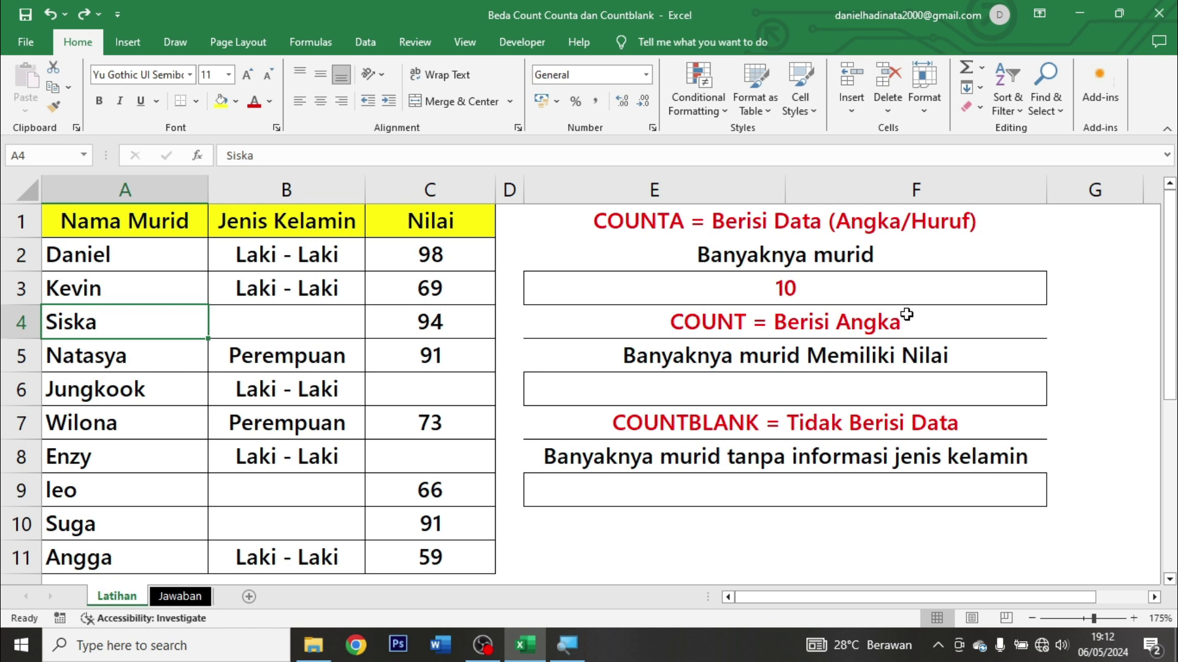
{"action": "left_click", "coordinate": [926, 319]}
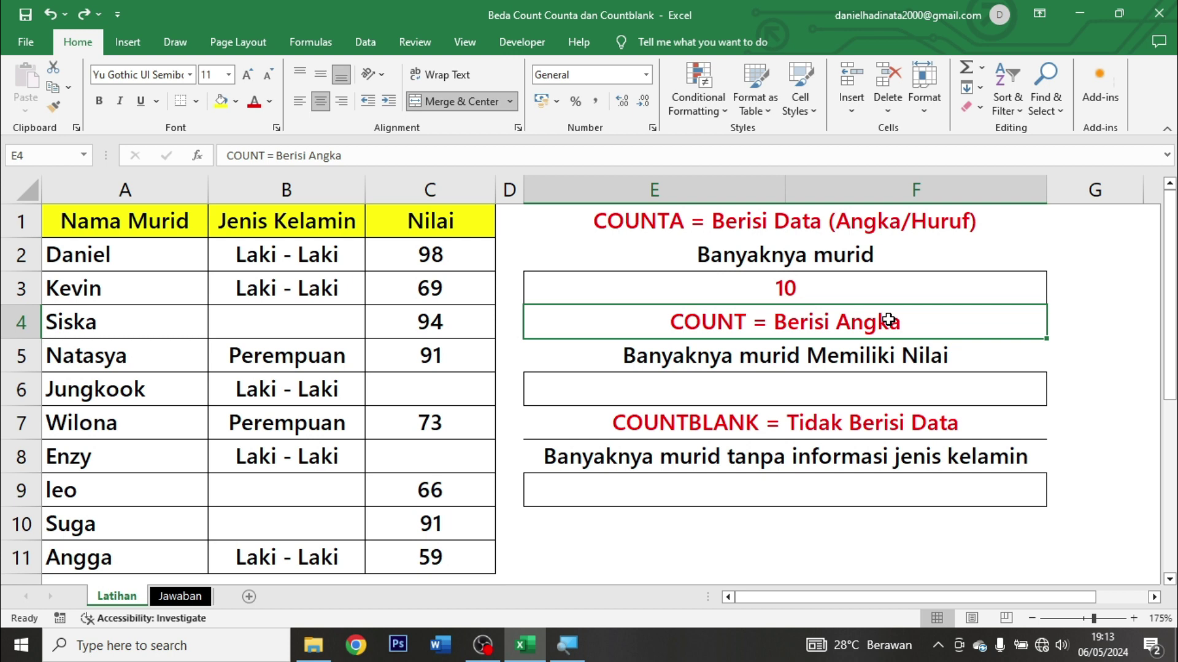
Enter =COUNT(C2:C11) in E6 to count the 8 students that have scores.
{"action": "left_click", "coordinate": [881, 382]}
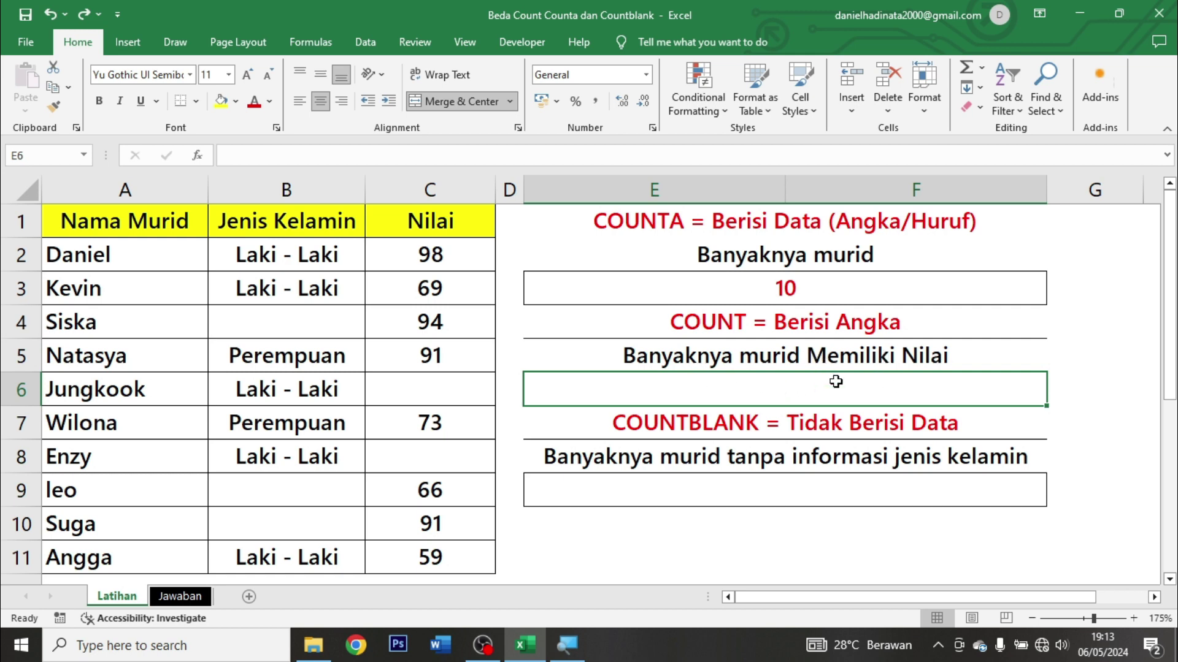
{"action": "type", "text": "=count"}
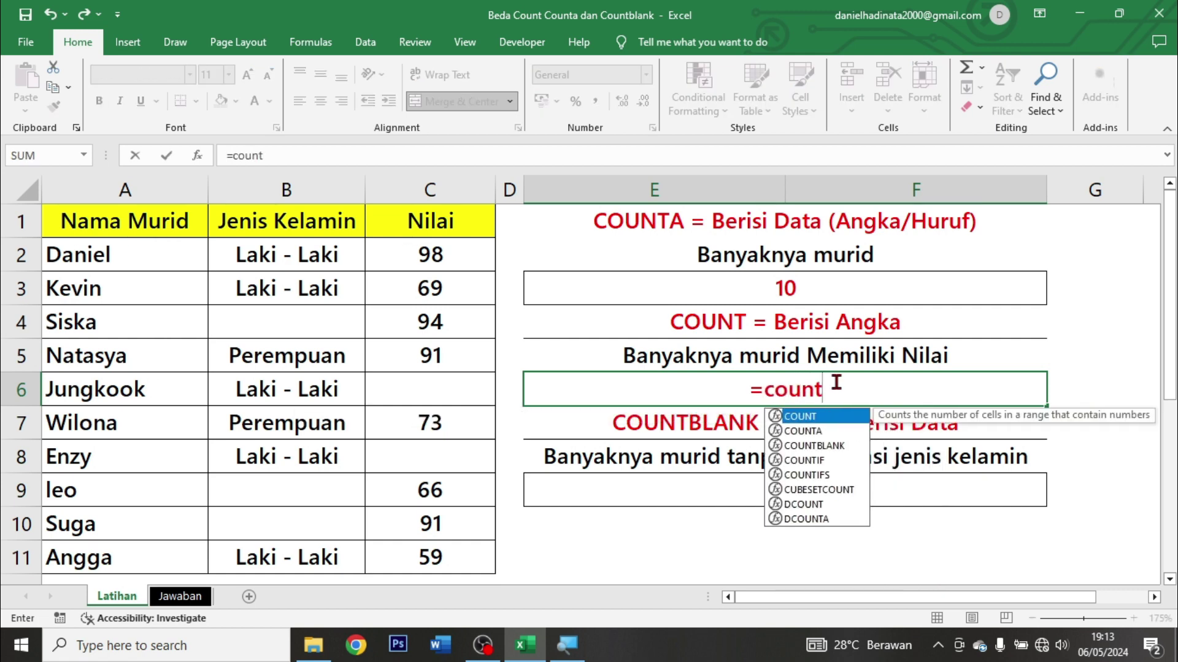
{"action": "key", "text": "Tab"}
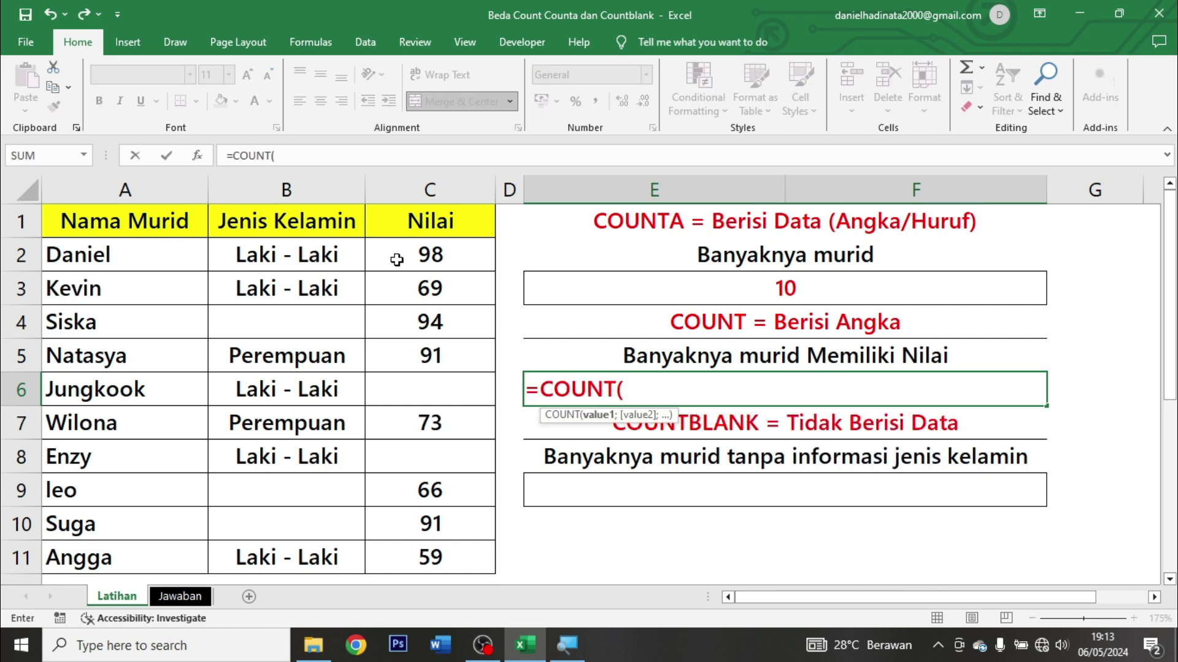
{"action": "left_click_drag", "start_coordinate": [397, 260], "coordinate": [373, 545]}
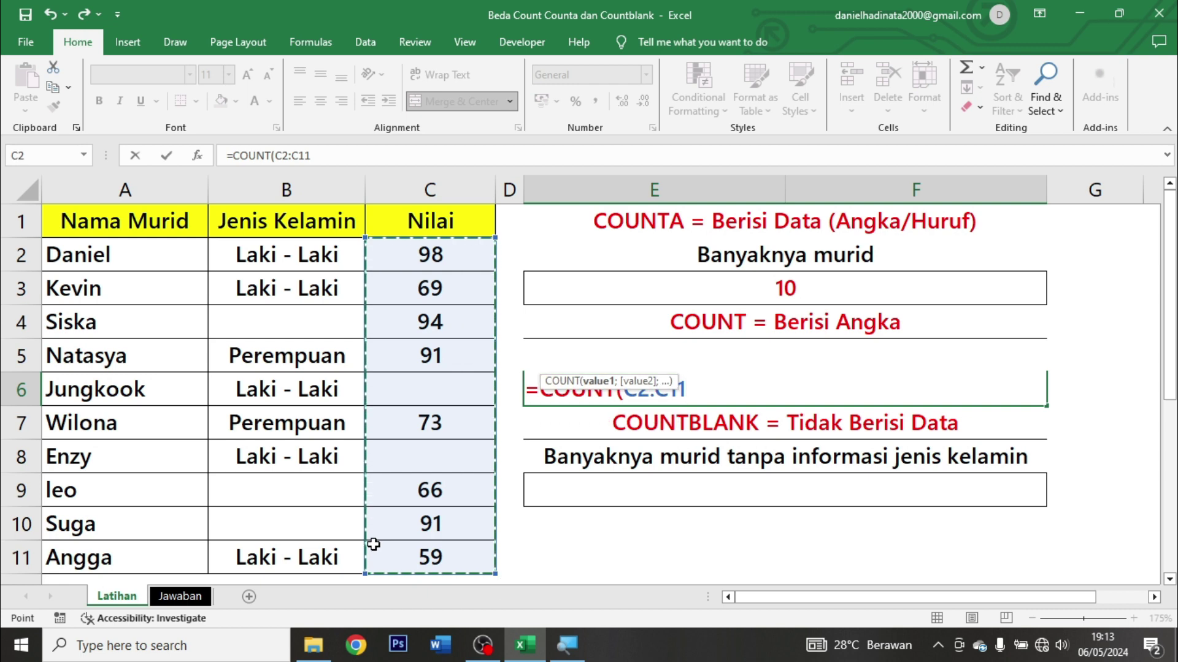
{"action": "type", "text": ")"}
{"action": "key", "text": "ctrl+Return"}
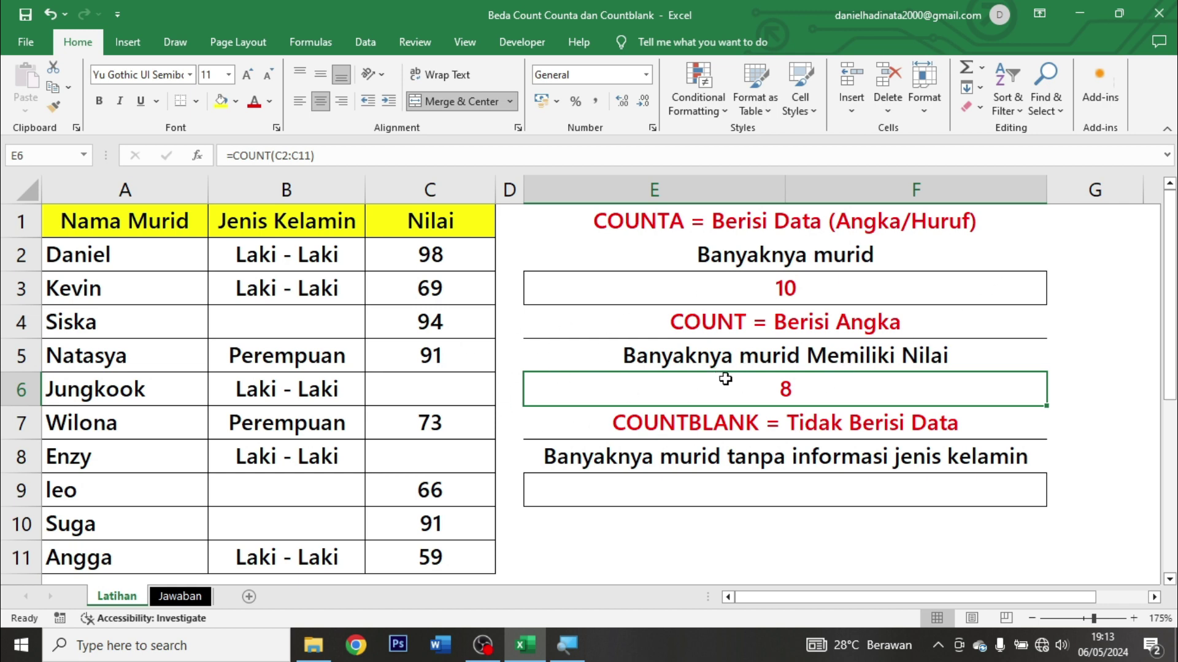
Enter a test score of 1000, then 100, in the empty cell C6.
{"action": "left_click_drag", "start_coordinate": [473, 268], "coordinate": [474, 545]}
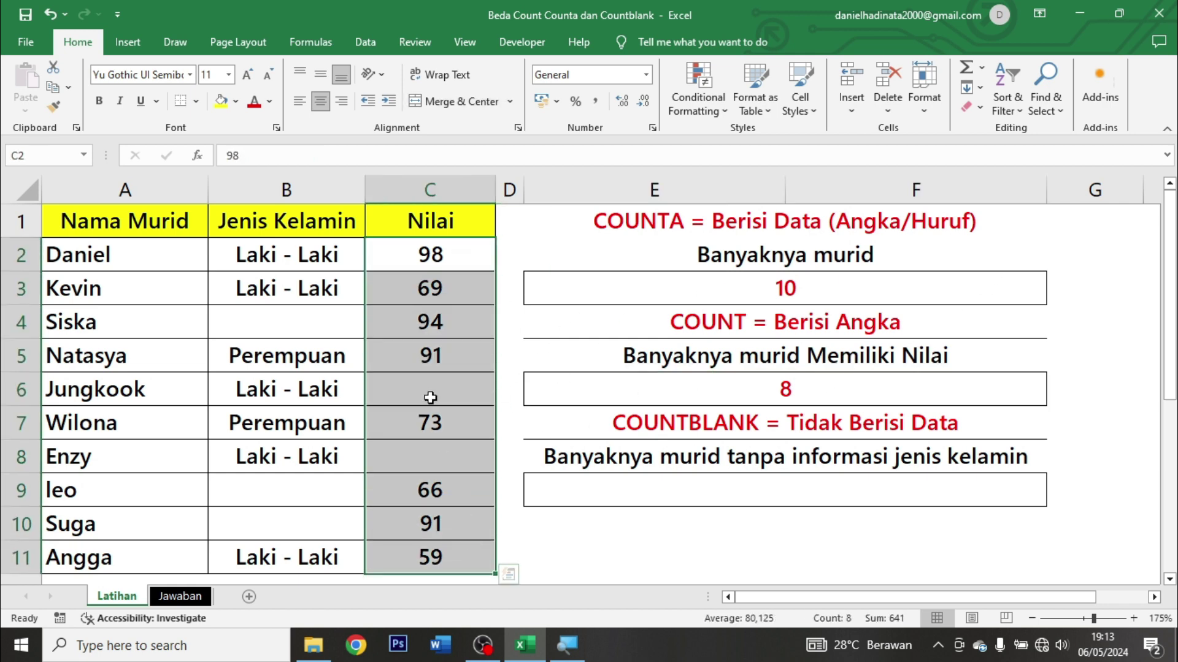
{"action": "left_click", "coordinate": [444, 379]}
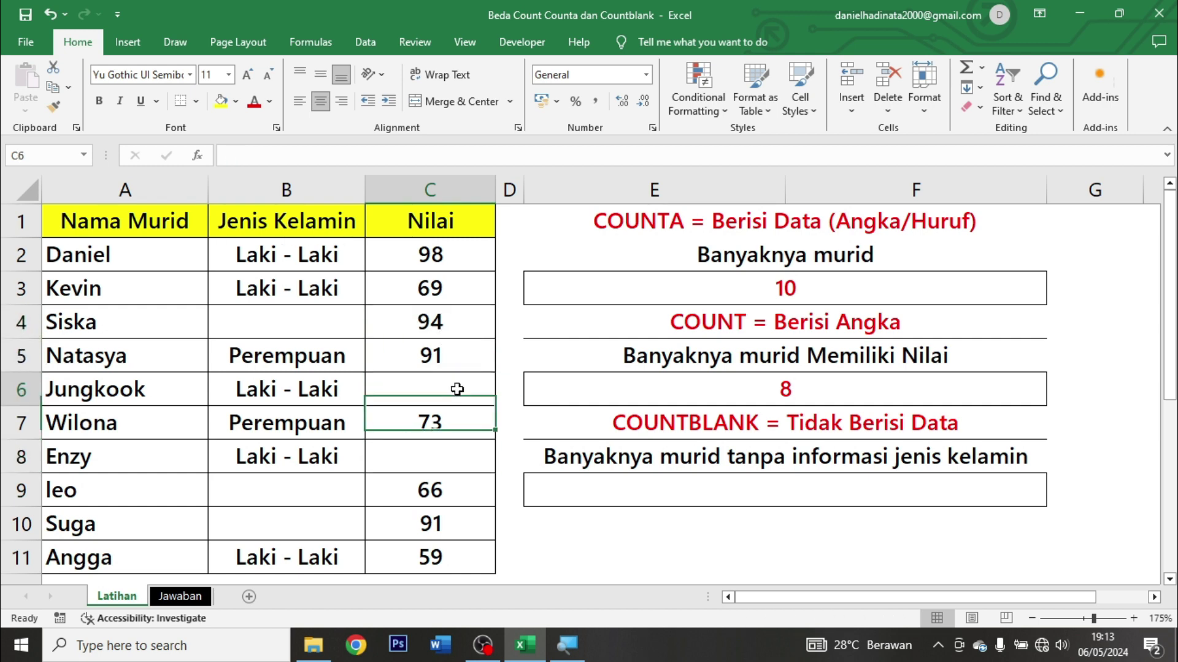
{"action": "left_click", "coordinate": [450, 452]}
{"action": "left_click", "coordinate": [463, 384]}
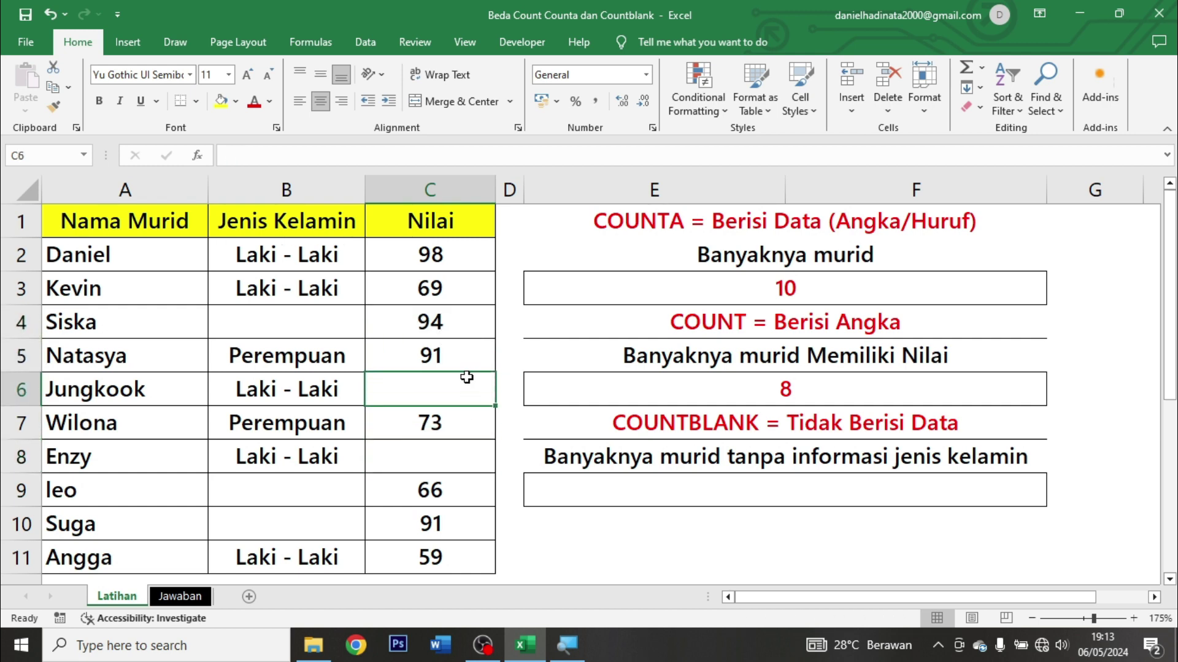
{"action": "double_click", "coordinate": [468, 377]}
{"action": "type", "text": "1000"}
{"action": "key", "text": "ctrl+Return"}
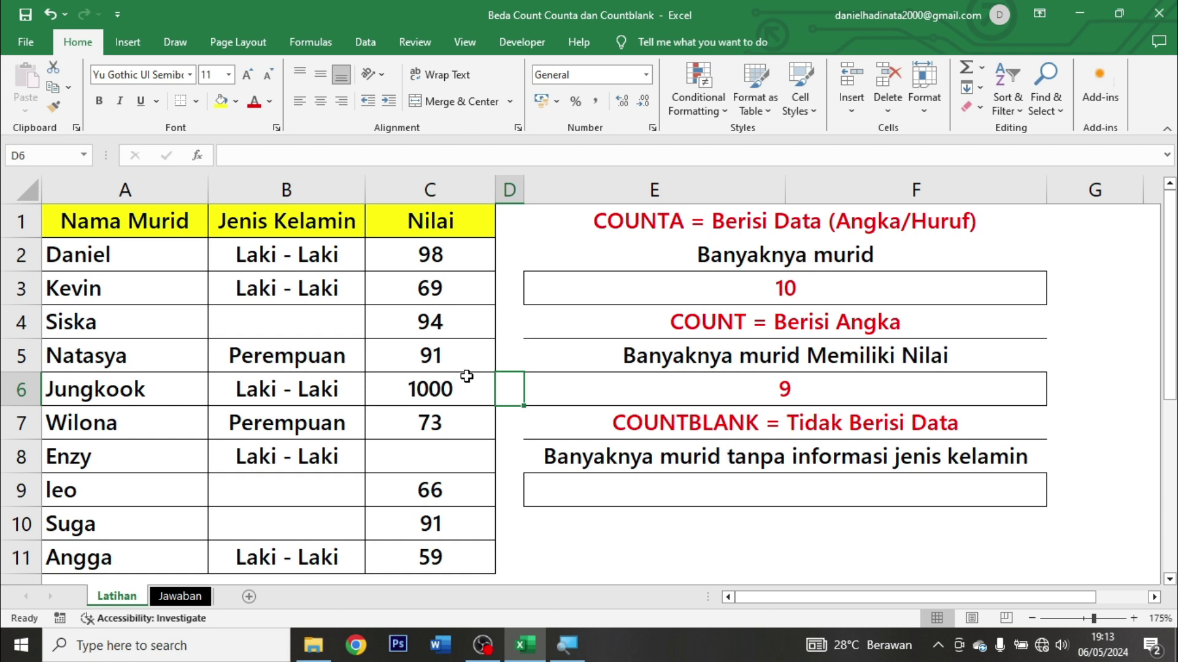
{"action": "type", "text": "100"}
{"action": "key", "text": "Tab"}
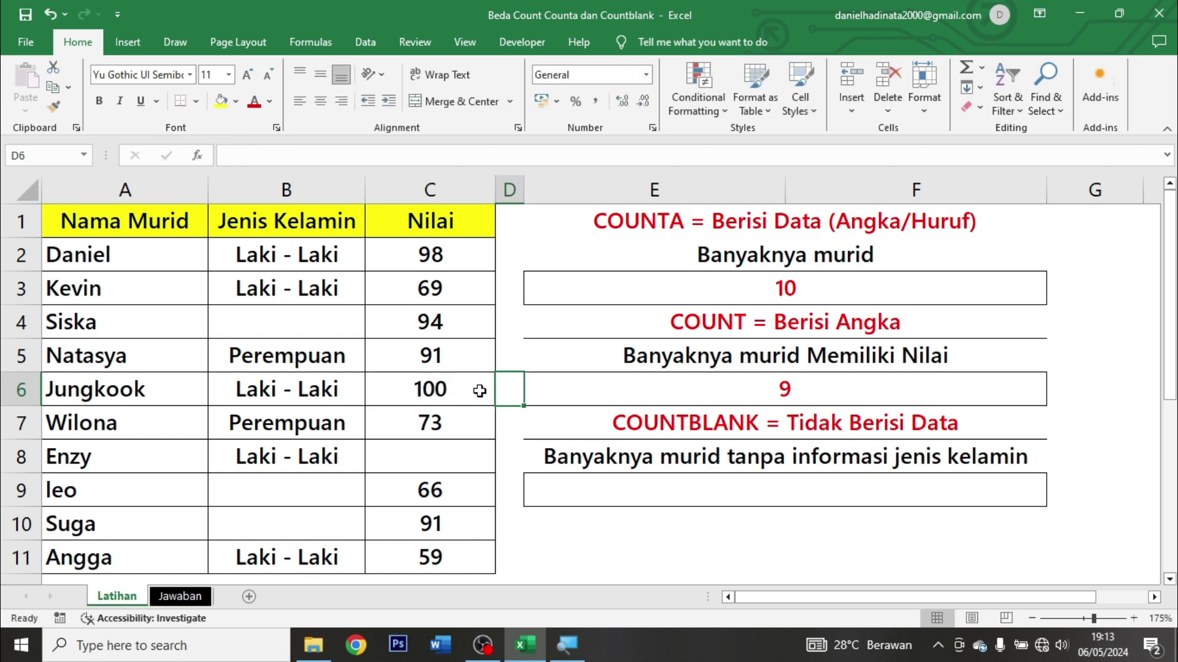
Check the COUNT result, then clear the 100 from C6 and the score 91 from C5.
{"action": "left_click", "coordinate": [796, 397]}
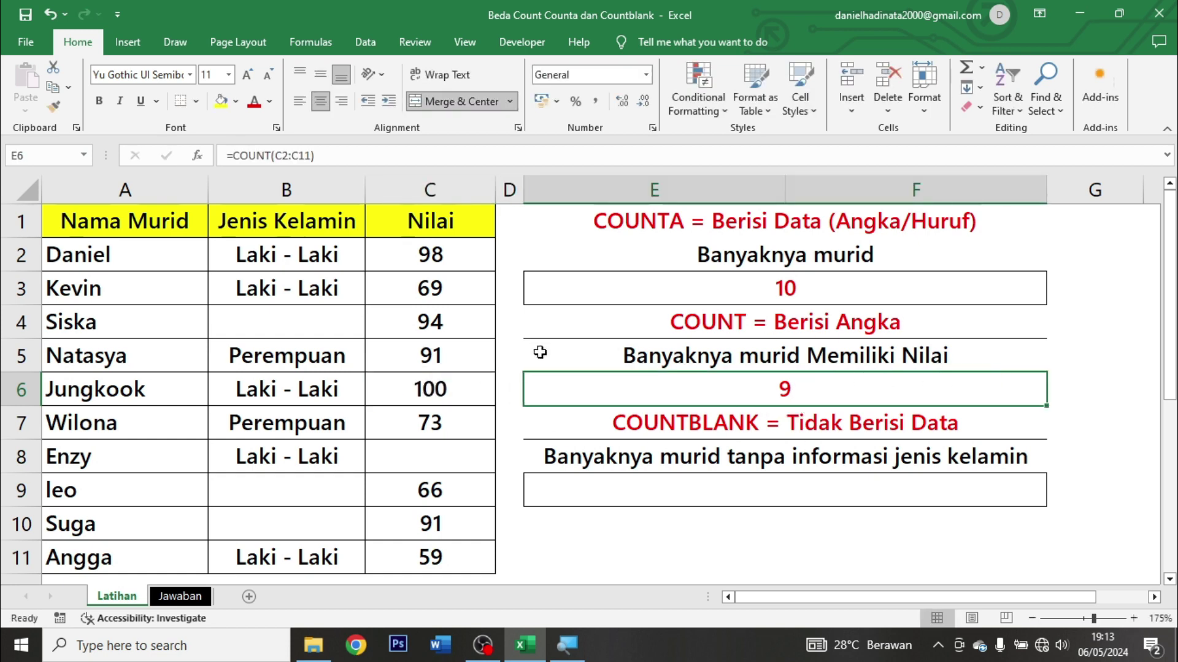
{"action": "left_click_drag", "start_coordinate": [525, 378], "coordinate": [487, 389]}
{"action": "left_click", "coordinate": [487, 398]}
{"action": "key", "text": "Delete"}
{"action": "key", "text": "Up"}
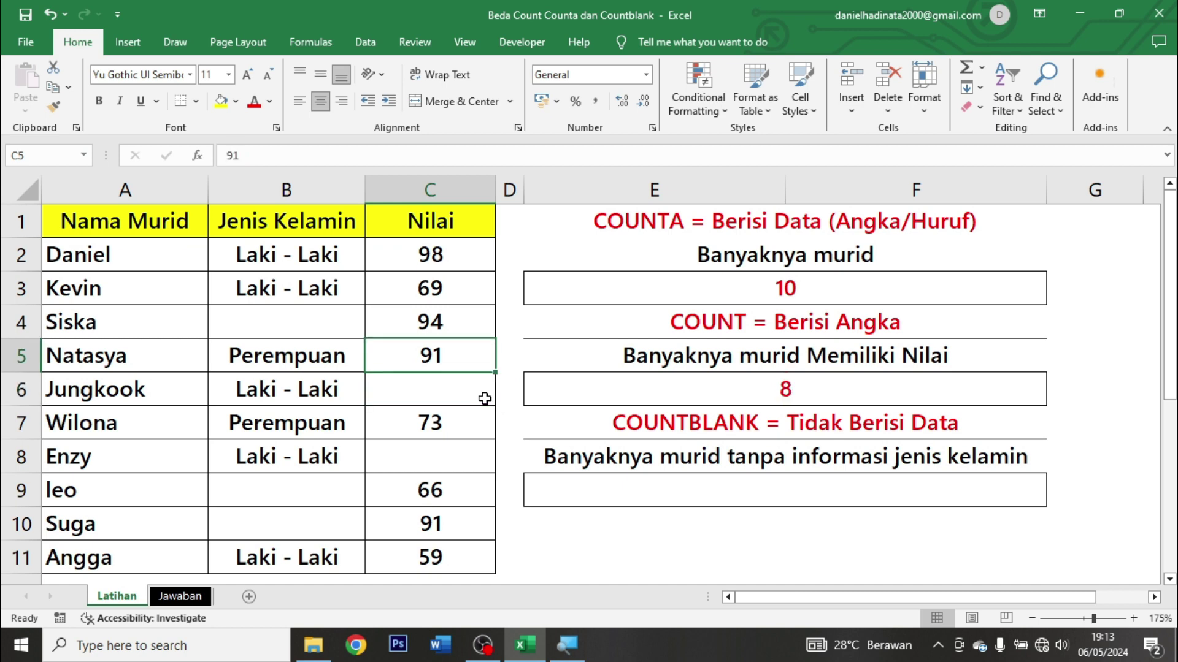
{"action": "key", "text": "Delete"}
Enter the letter A in C5 to see COUNT ignore text, then clear it.
{"action": "type", "text": "A"}
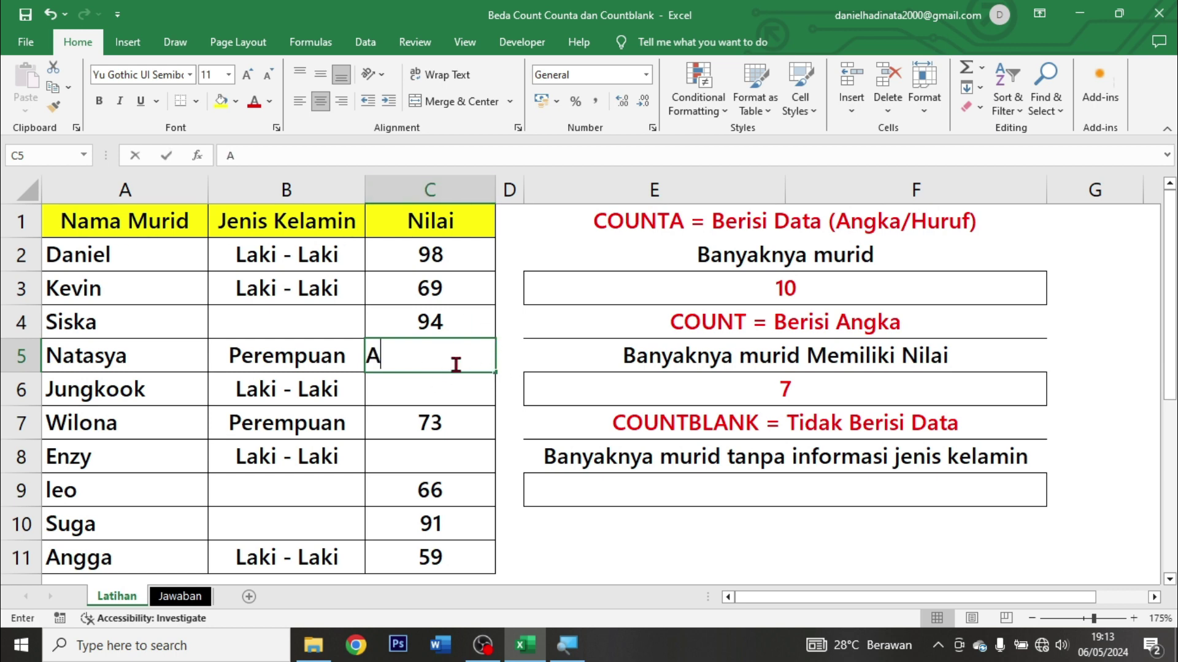
{"action": "key", "text": "Tab"}
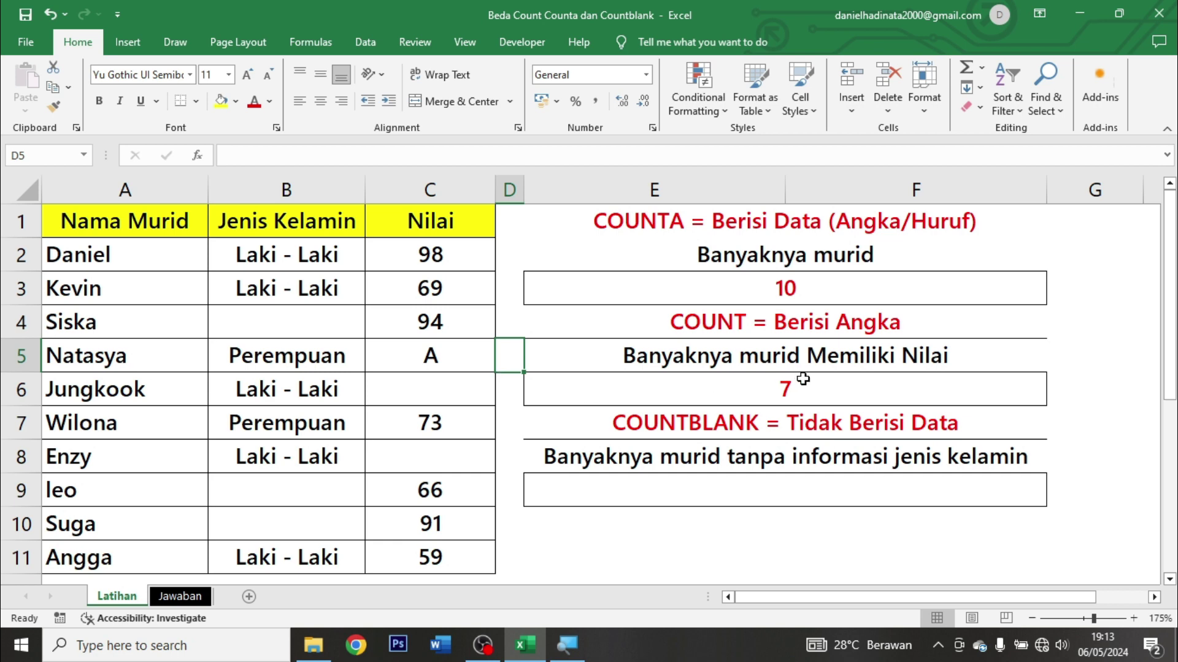
{"action": "left_click", "coordinate": [798, 382]}
{"action": "left_click", "coordinate": [435, 354]}
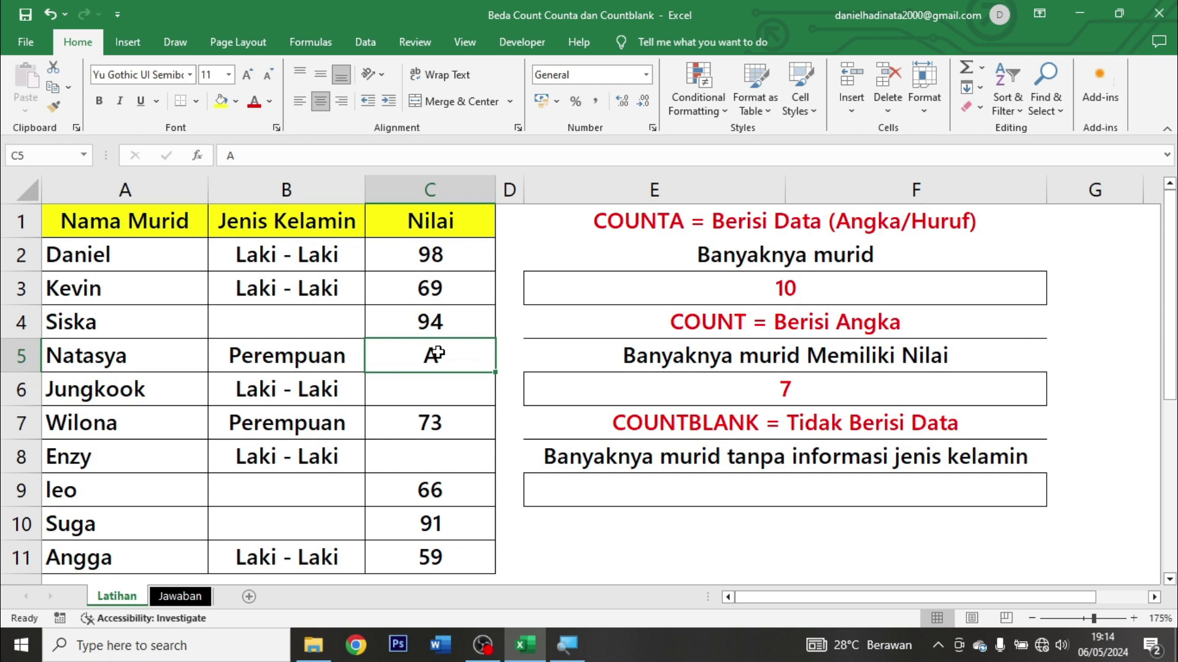
{"action": "key", "text": "Delete"}
Enter =COUNTBLANK(B2:B11) in E9, counting 3 students without gender information.
{"action": "left_click", "coordinate": [769, 494]}
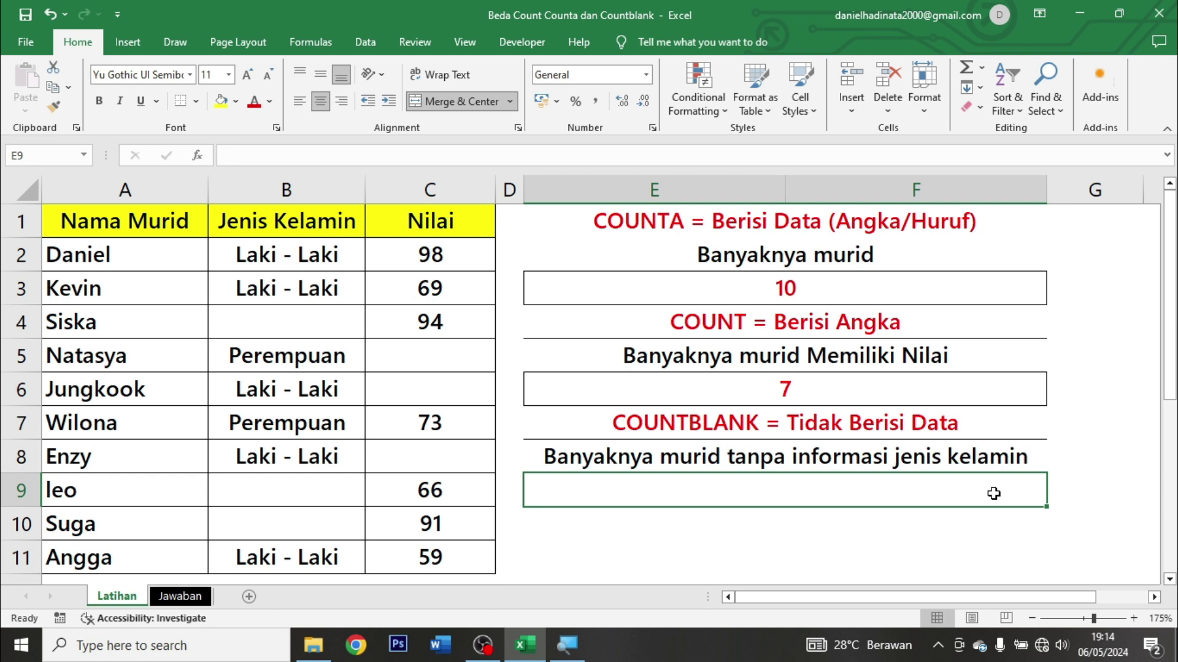
{"action": "type", "text": "="}
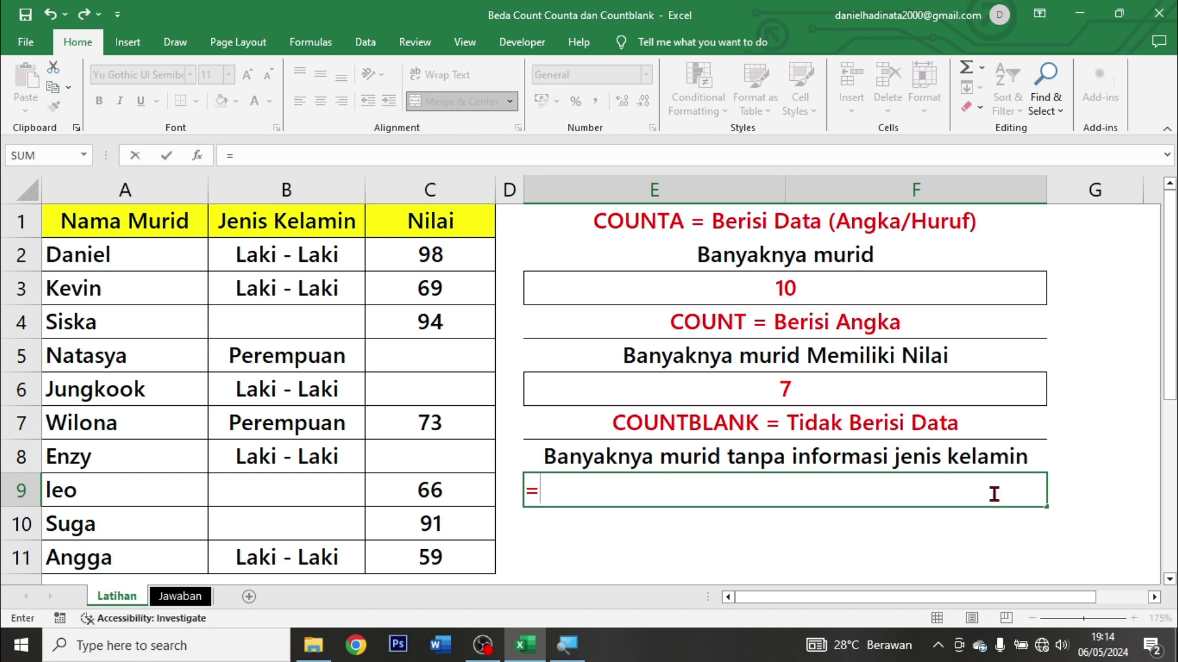
{"action": "type", "text": "count"}
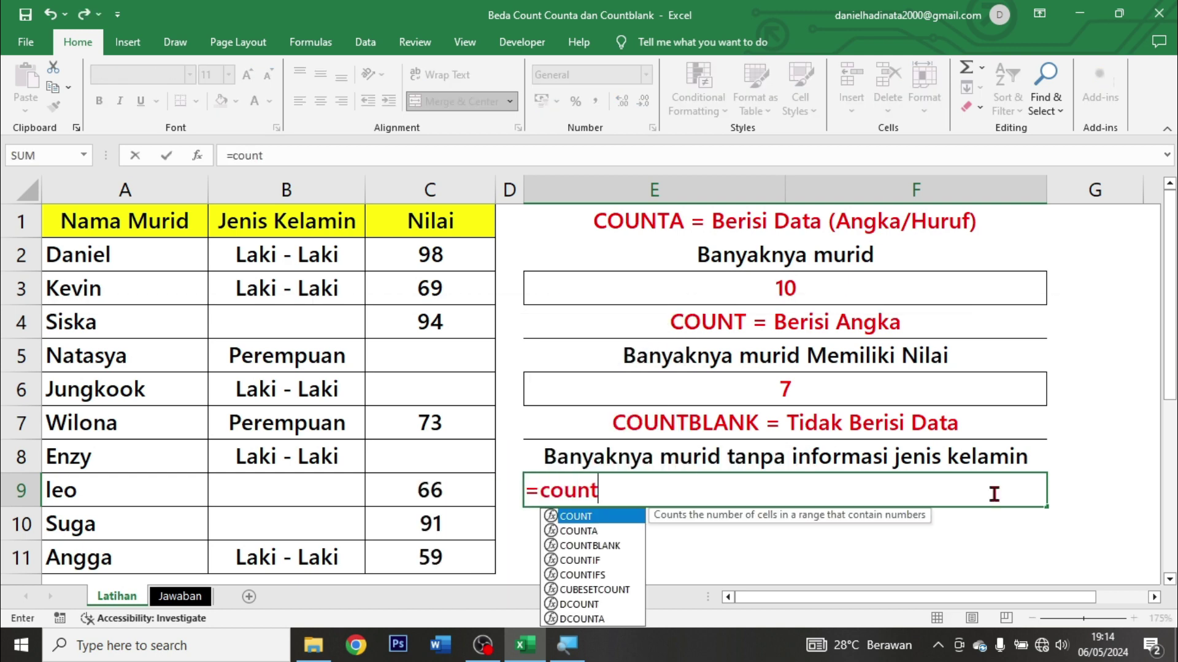
{"action": "type", "text": "blank"}
{"action": "key", "text": "Tab"}
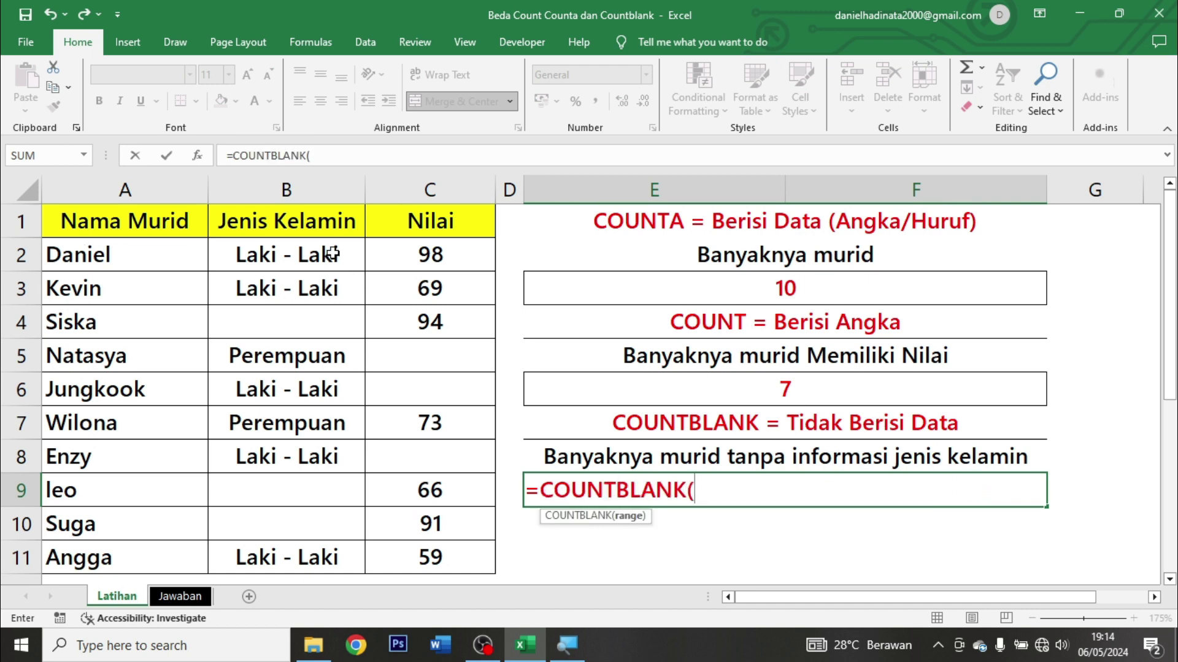
{"action": "left_click_drag", "start_coordinate": [332, 253], "coordinate": [287, 523]}
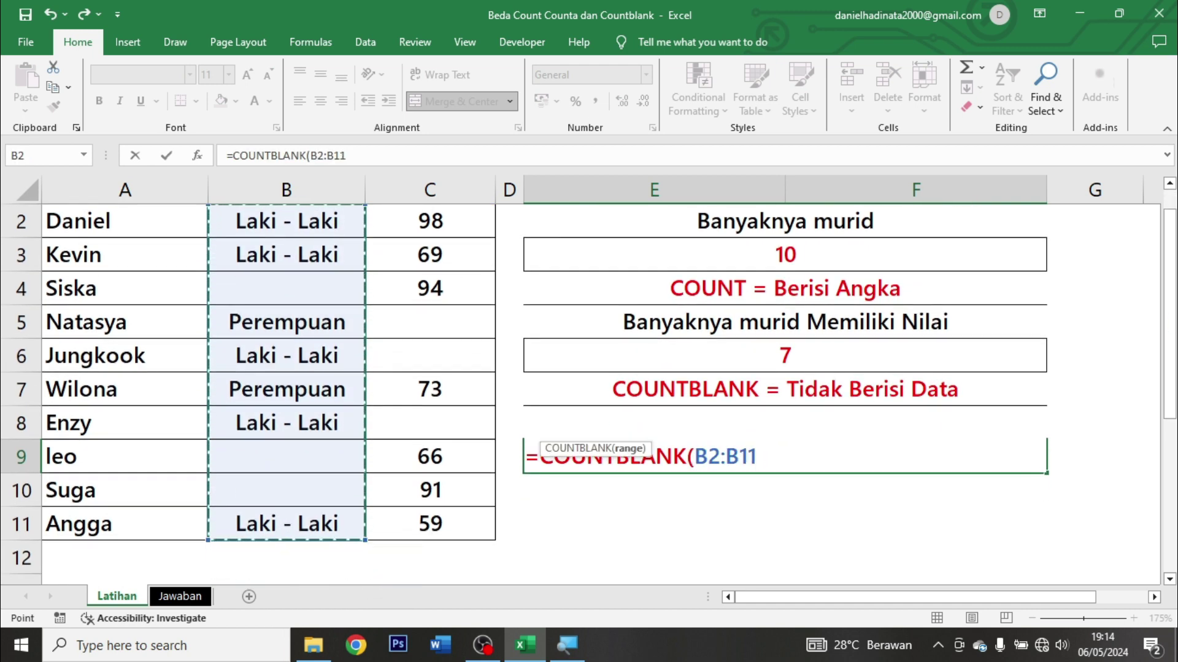
{"action": "scroll", "coordinate": [589, 388], "scroll_direction": "up", "scroll_amount": 1}
{"action": "type", "text": ")"}
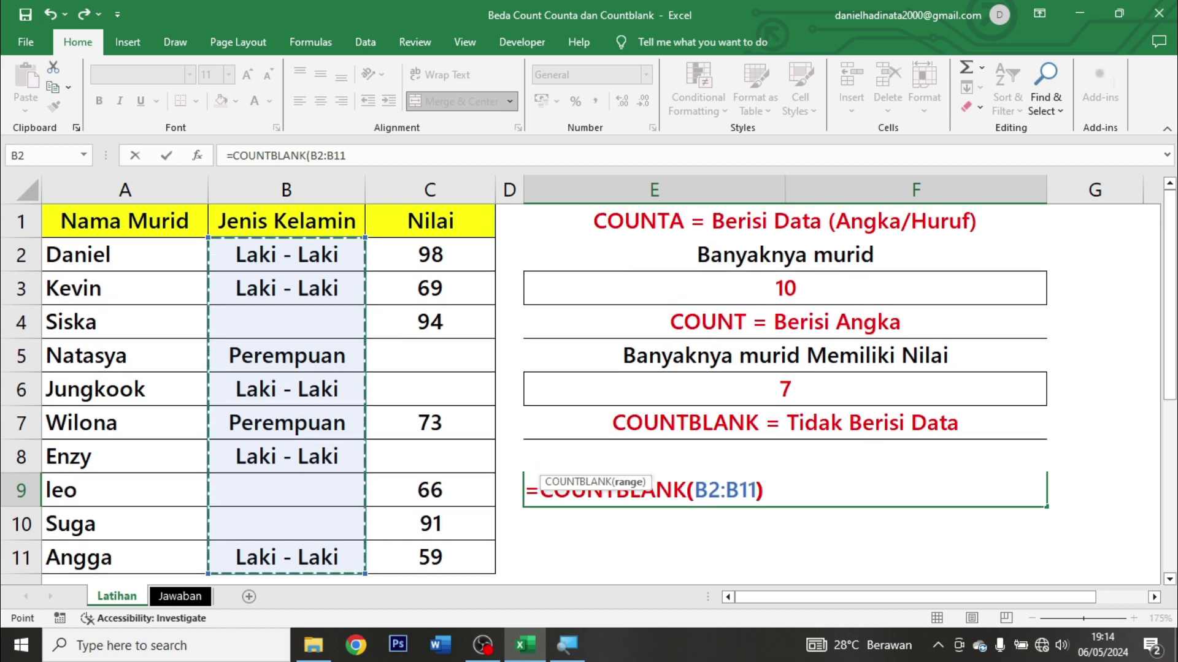
{"action": "key", "text": "ctrl+Return"}
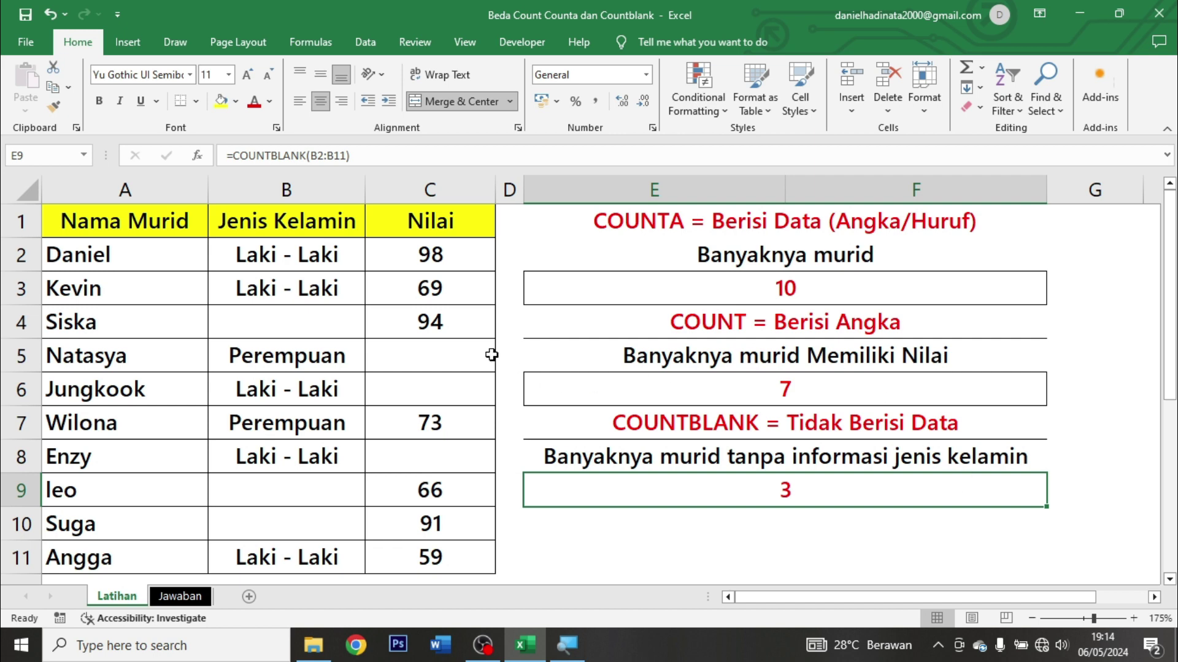
Copy Perempuan from B5 into the blank gender cell B4.
{"action": "left_click", "coordinate": [345, 355]}
{"action": "key", "text": "ctrl+c"}
{"action": "left_click", "coordinate": [311, 322]}
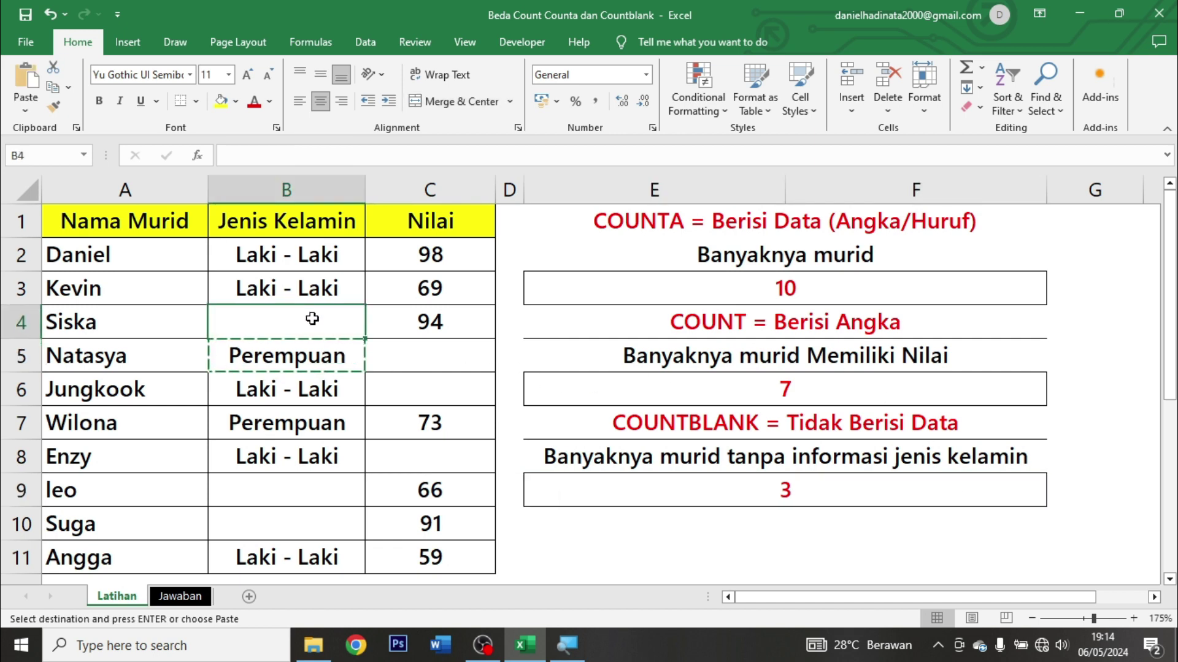
{"action": "key", "text": "ctrl+v"}
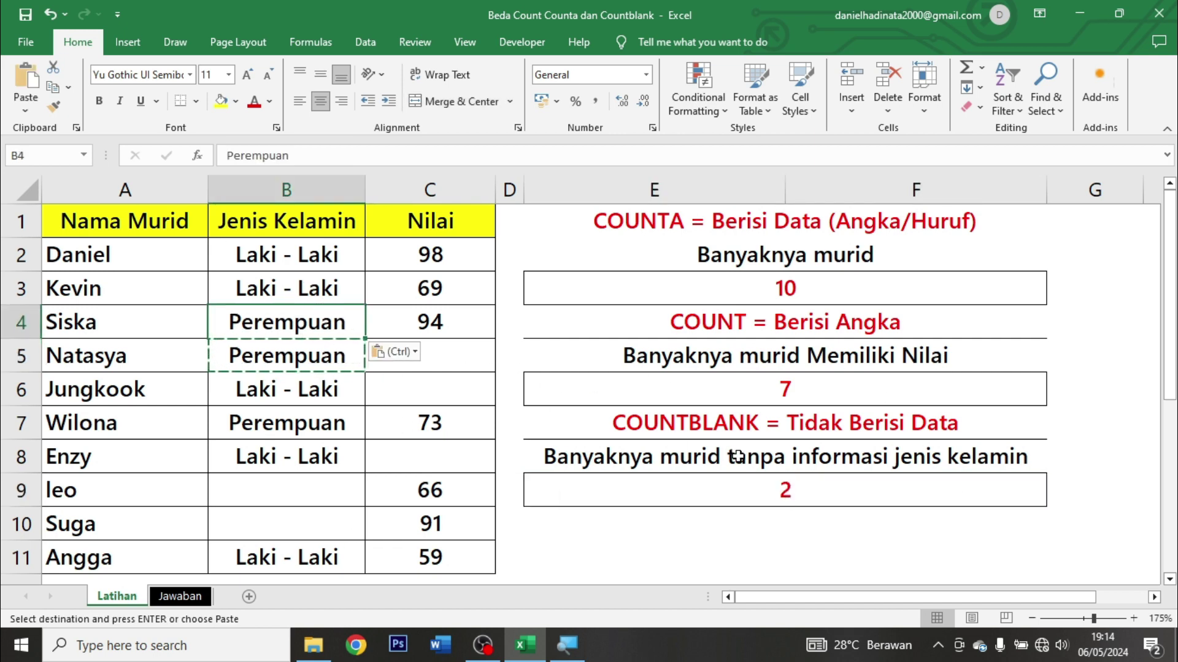
Paste Laki - Laki from B8 into B9:B10, then undo that paste.
{"action": "left_click", "coordinate": [283, 457]}
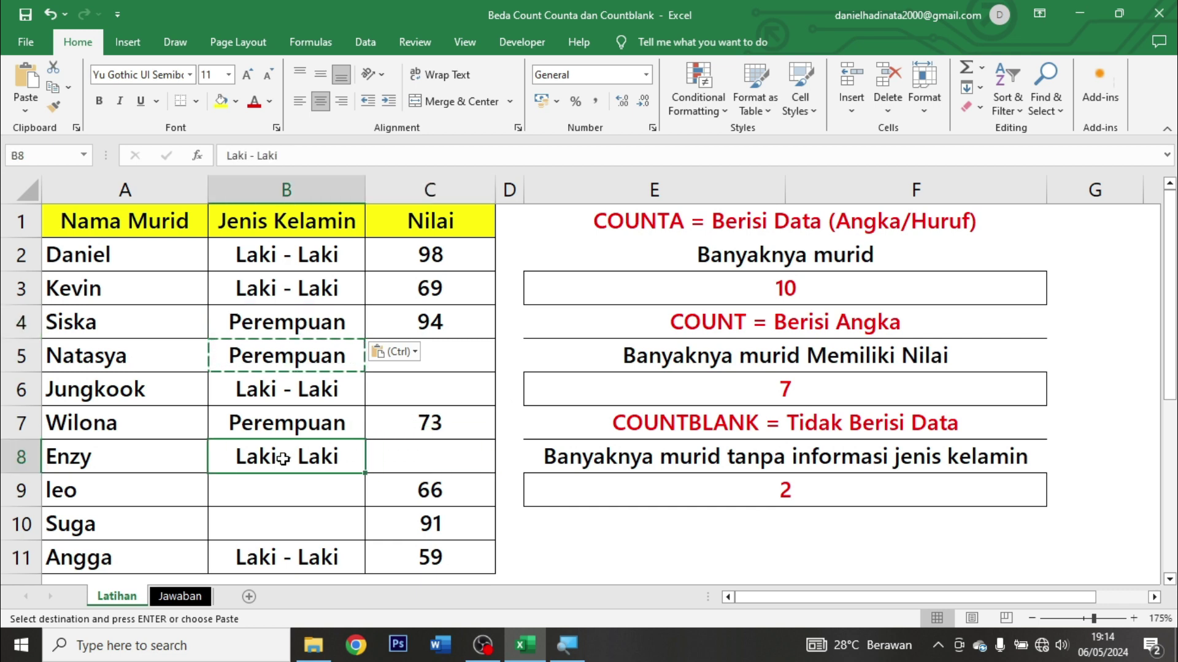
{"action": "key", "text": "ctrl+c"}
{"action": "left_click_drag", "start_coordinate": [300, 488], "coordinate": [303, 517]}
{"action": "key", "text": "ctrl+v"}
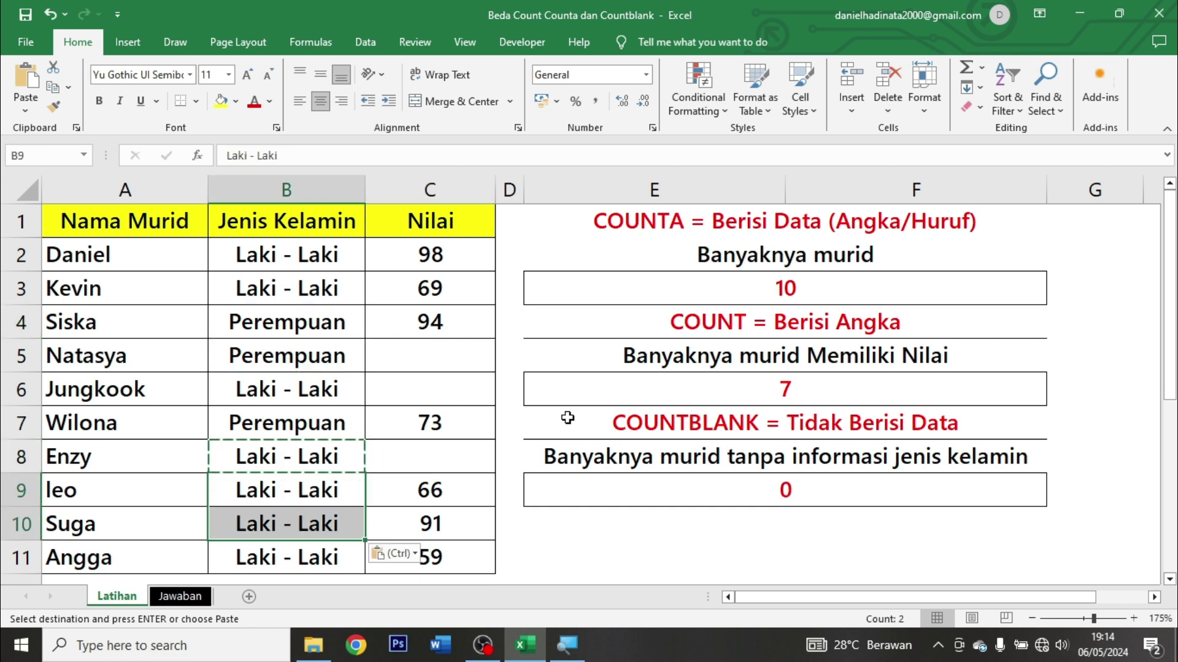
{"action": "key", "text": "Escape"}
{"action": "left_click", "coordinate": [772, 496]}
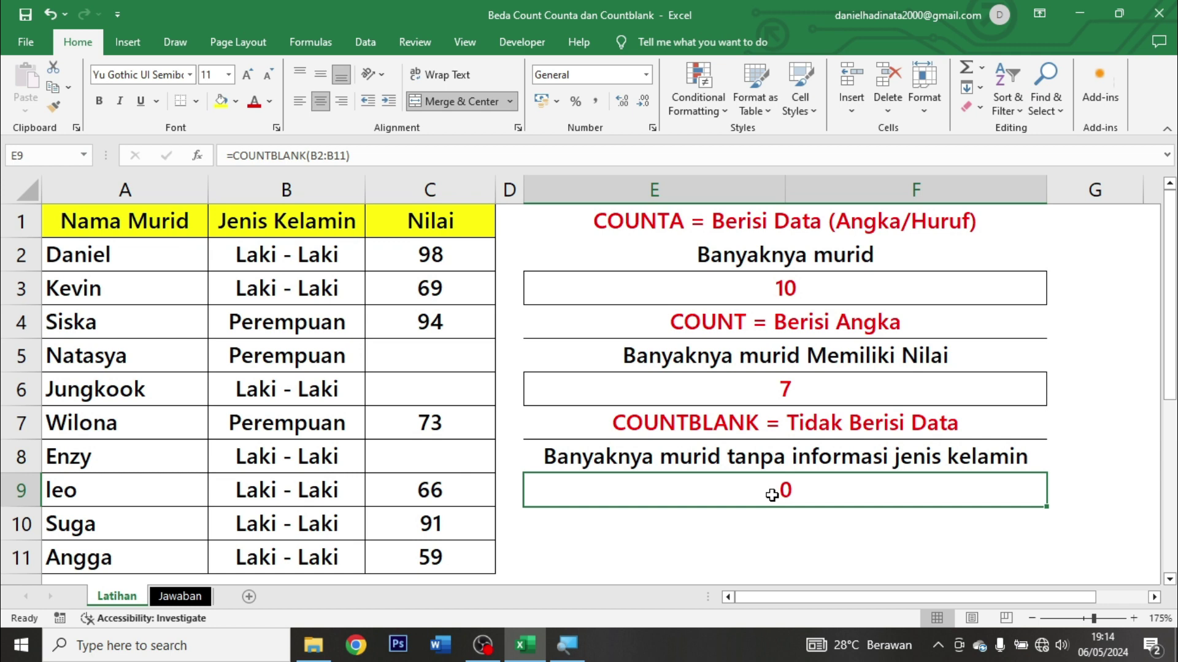
{"action": "key", "text": "ctrl+z"}
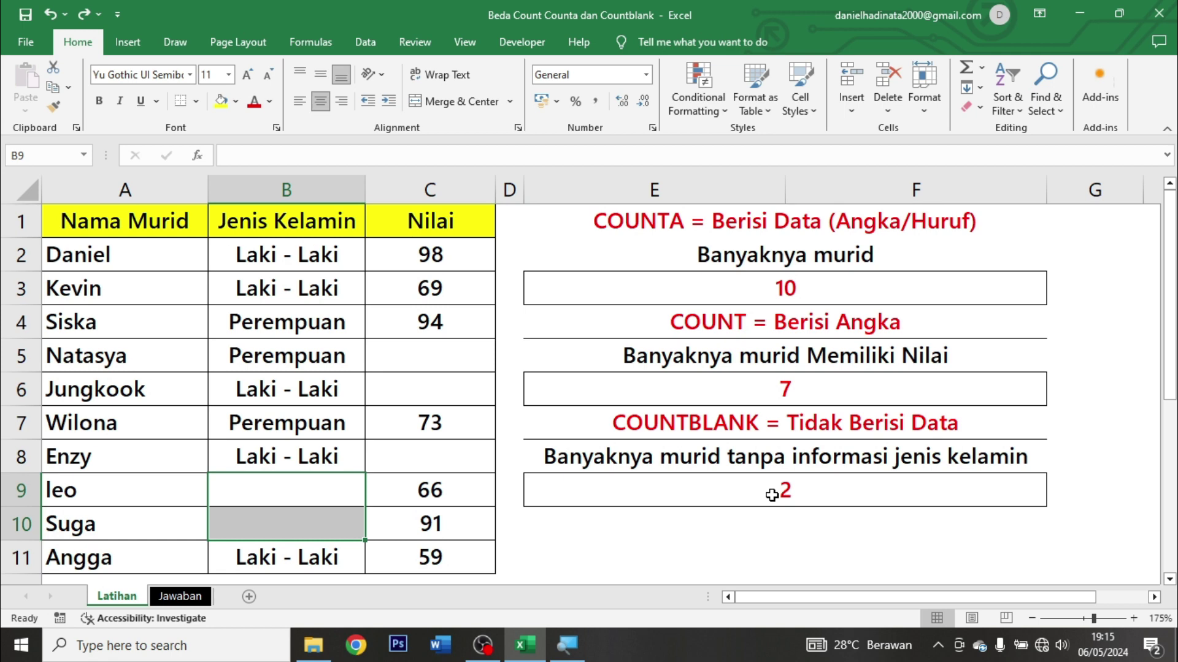
{"action": "left_click", "coordinate": [822, 552]}
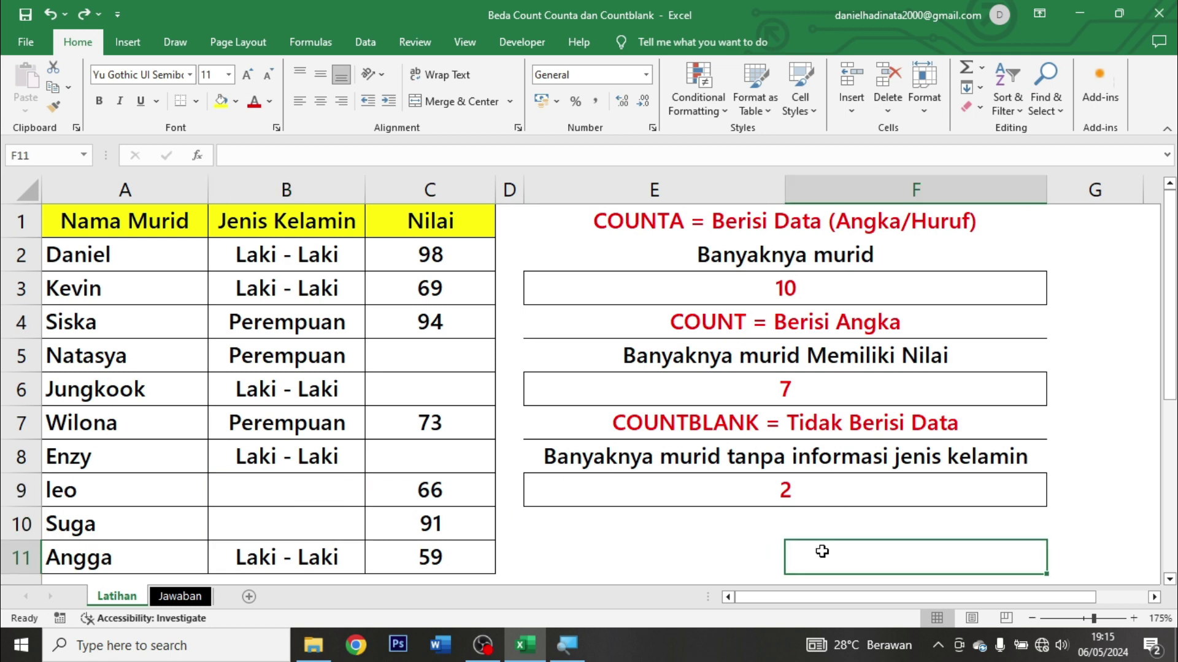